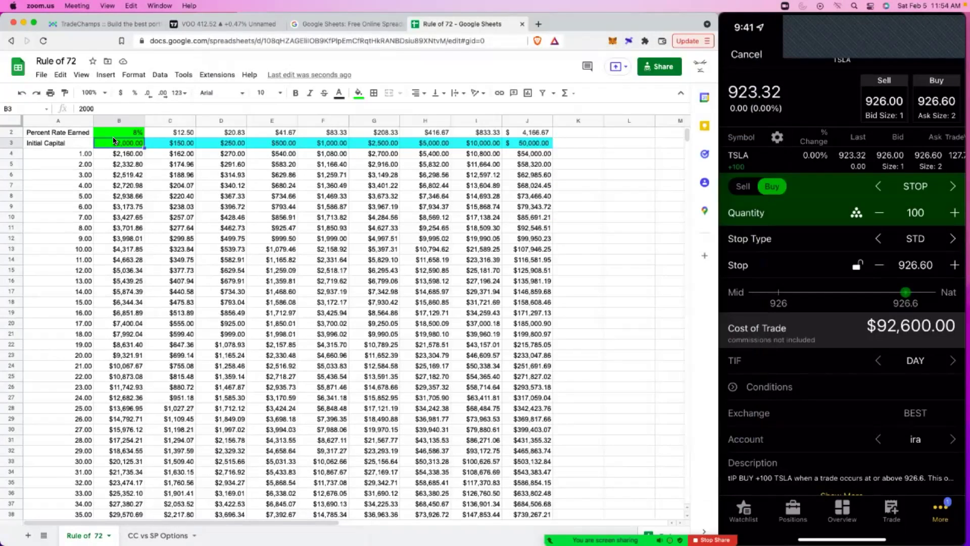
Set the Percent Rate Earned in cell B2 to 10%.
click(116, 141)
click(116, 133)
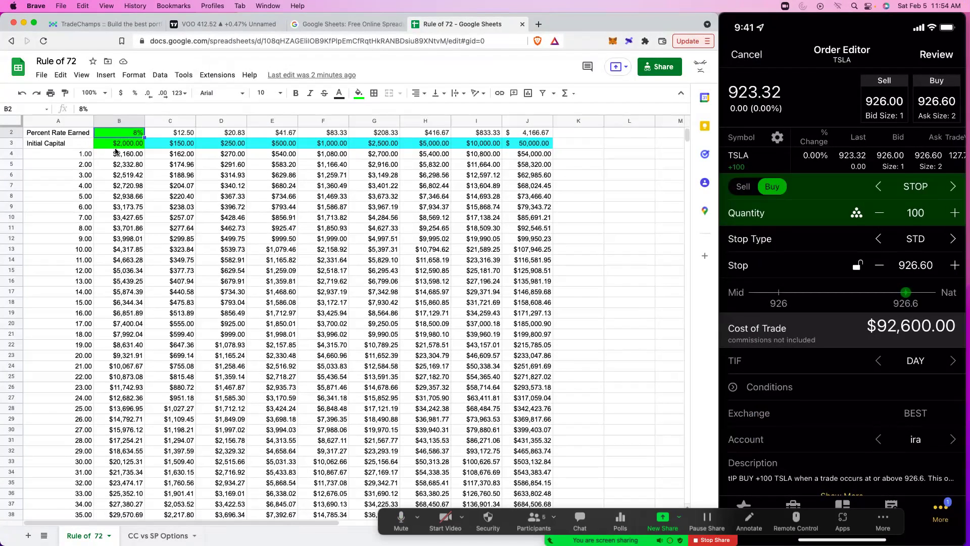
click(74, 152)
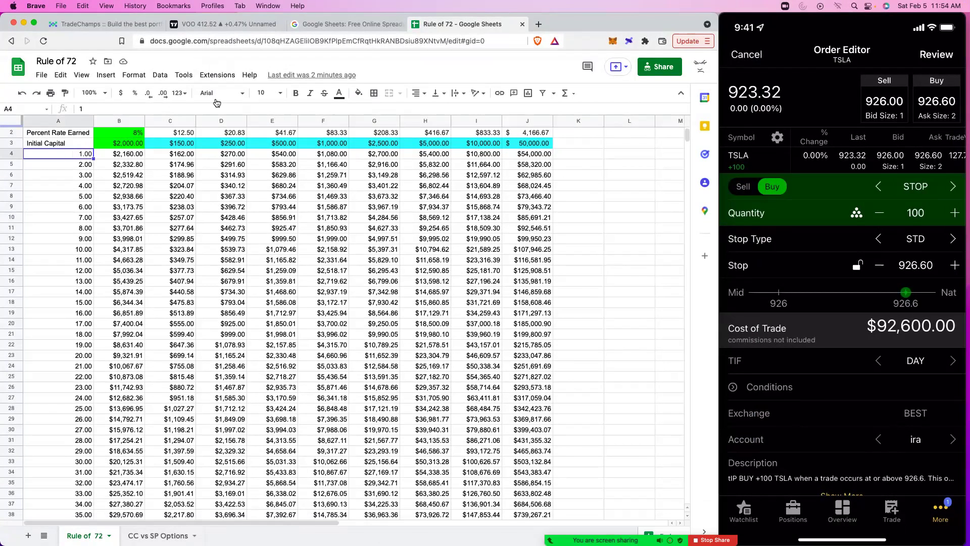
click(119, 137)
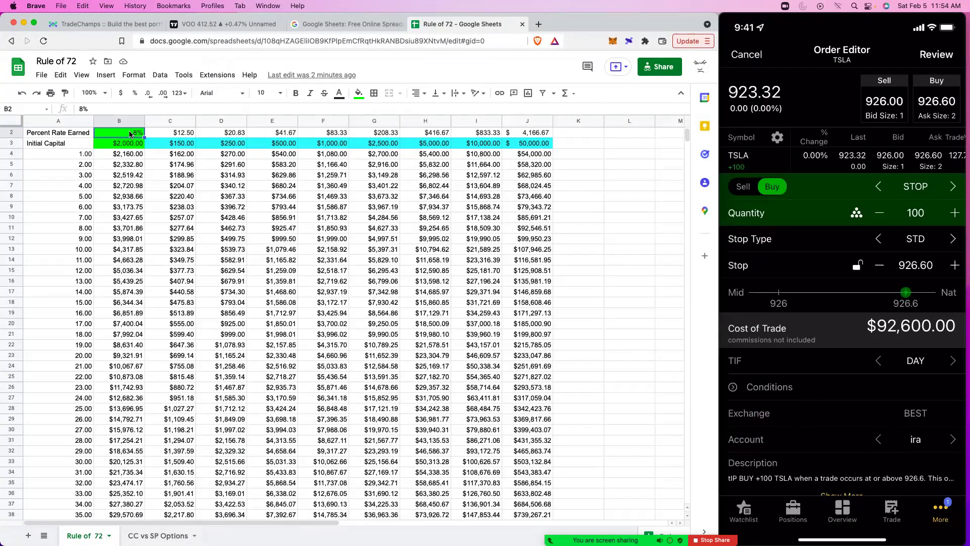
text(10)
key(Return)
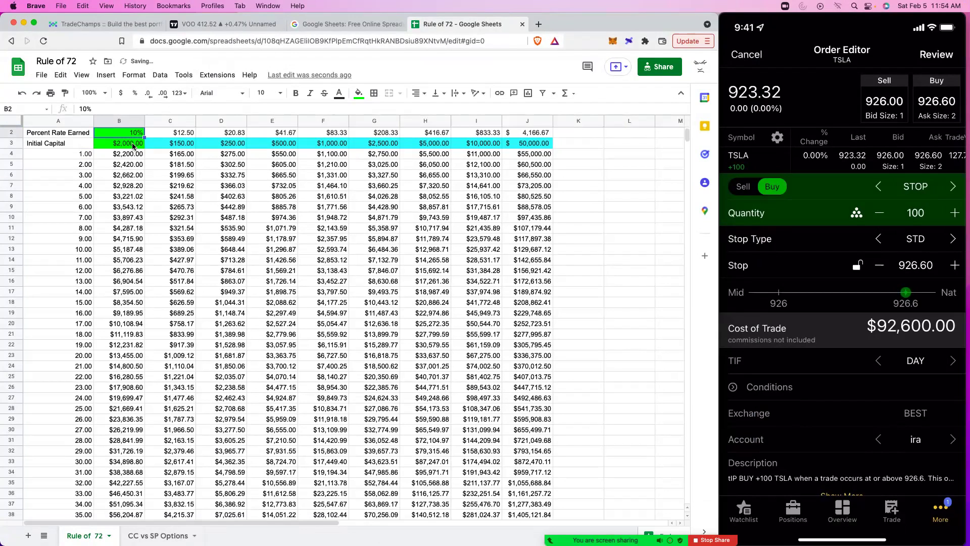
Check the year 7 balance in column B, and set the Initial Capital in cell B3 to $1,000.
click(129, 146)
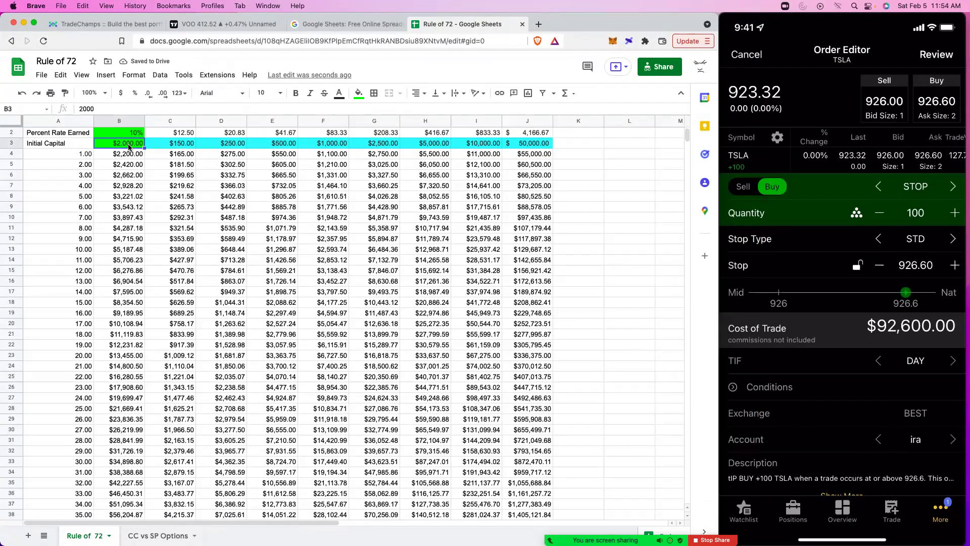
click(114, 219)
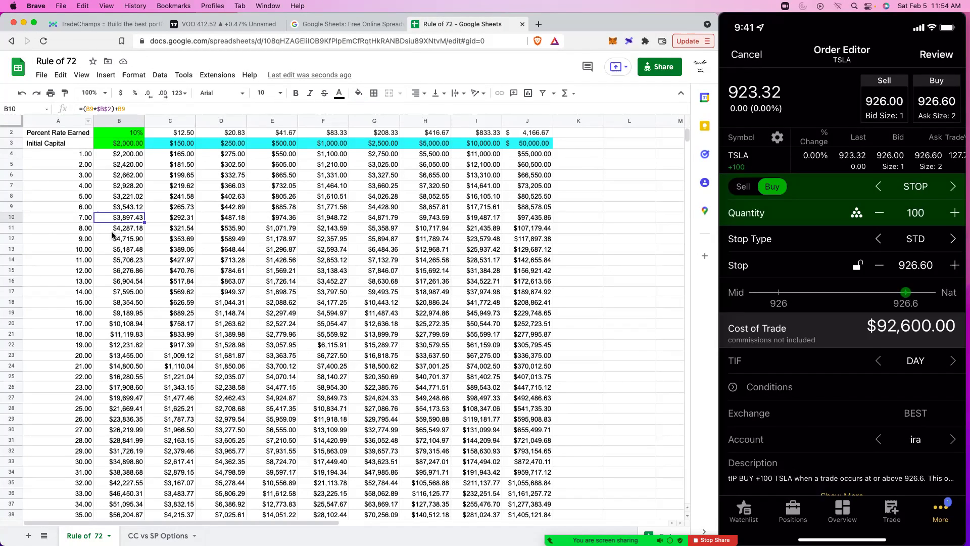
click(81, 220)
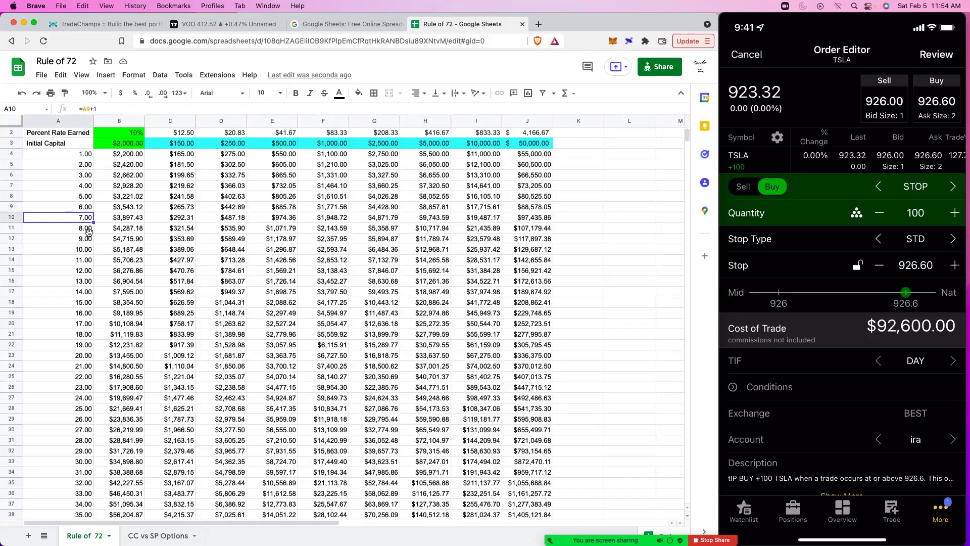
click(131, 146)
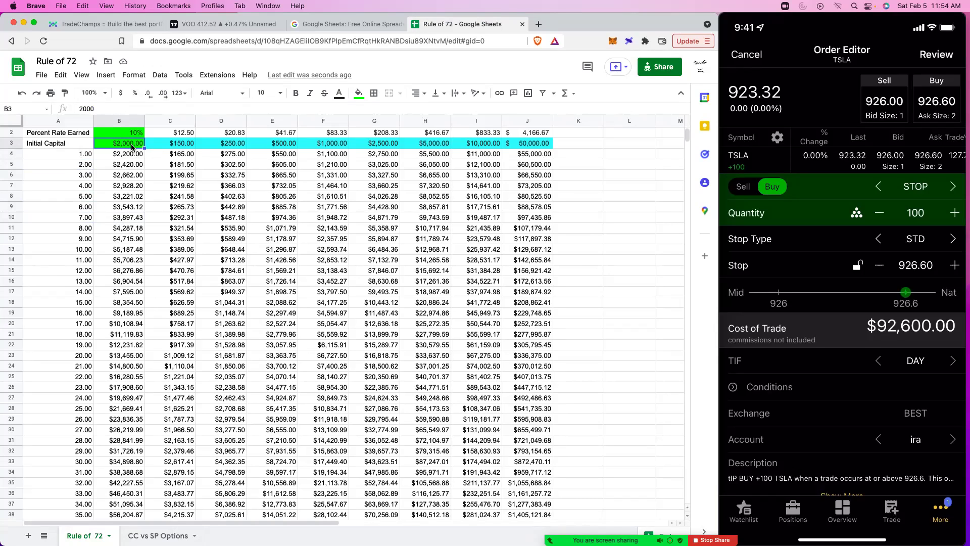
text(10000)
key(Return)
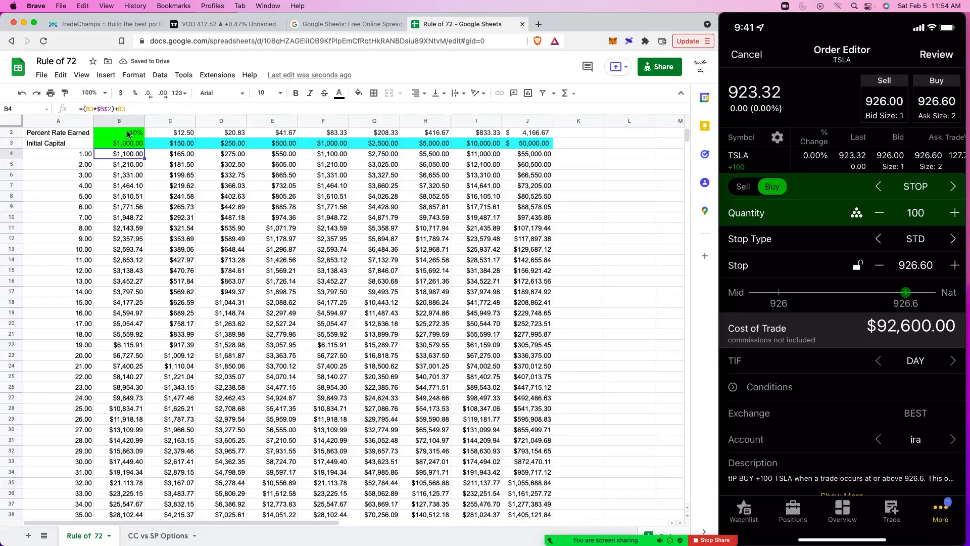
Review the rate, the span from year 1 to year 30, and the year 30 balance in column B.
click(130, 134)
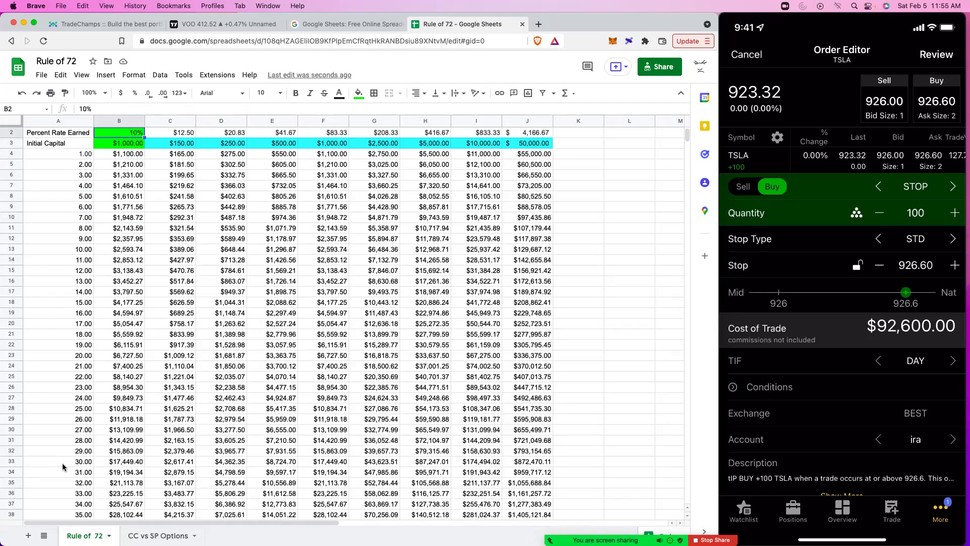
drag(62, 463, 88, 157)
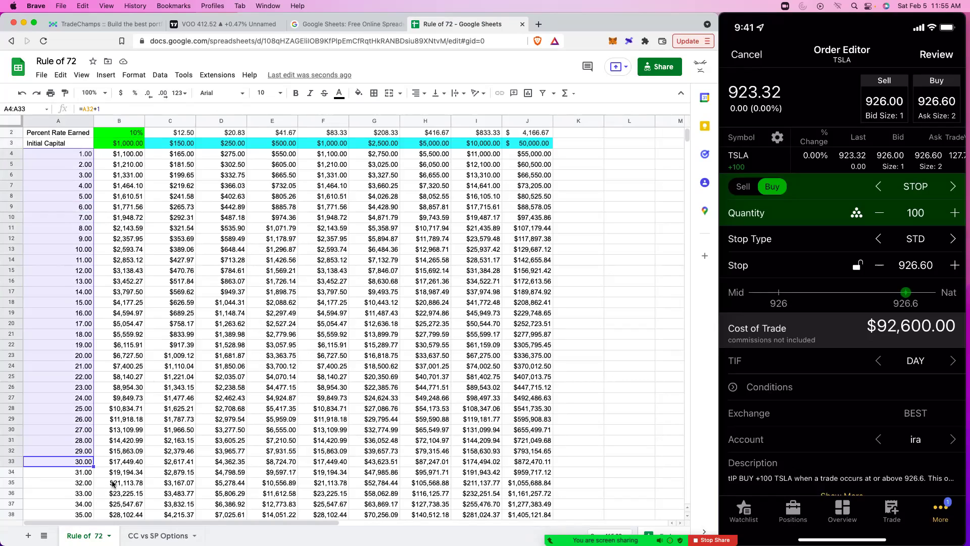
click(118, 463)
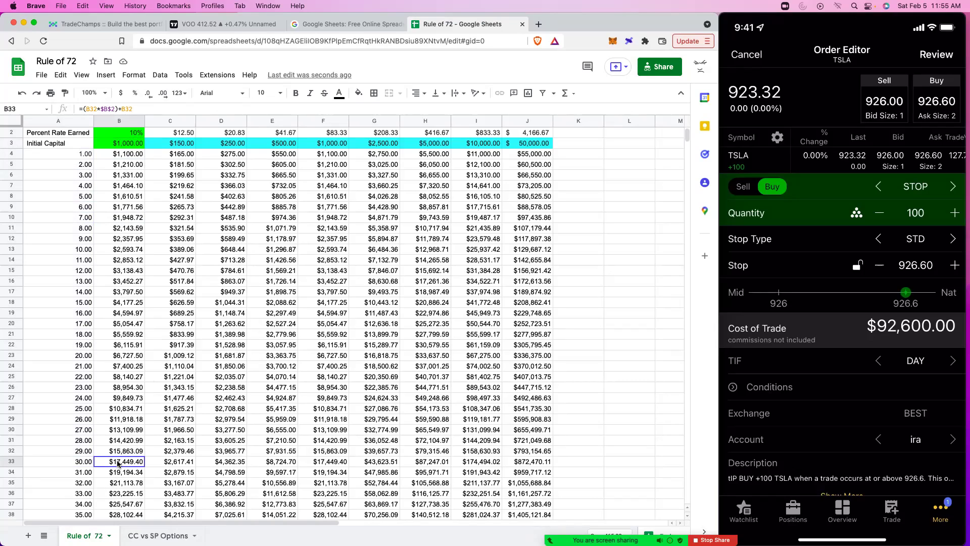
Set the Initial Capital in cell B3 to $10,000 and check the year 30 balance in column B.
click(132, 145)
double_click(132, 145)
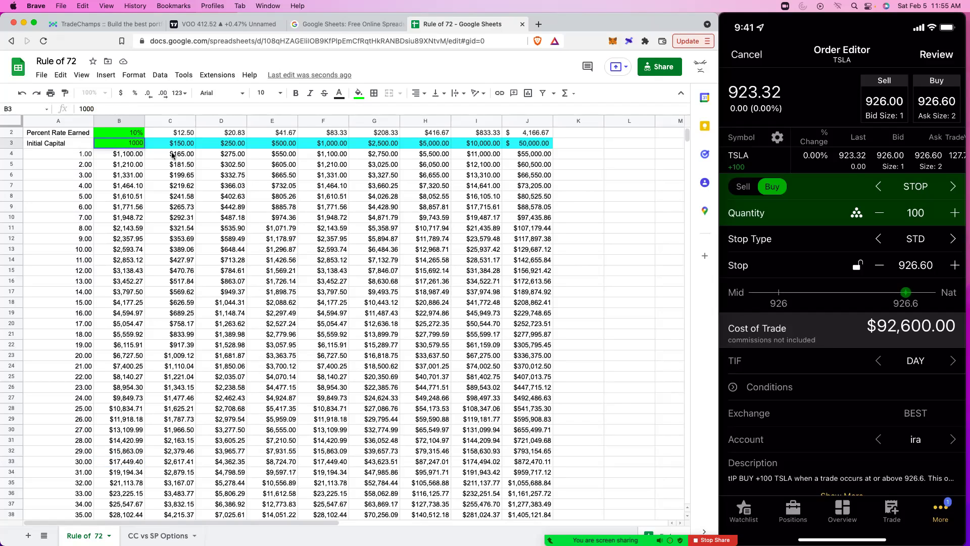
text(0)
key(Return)
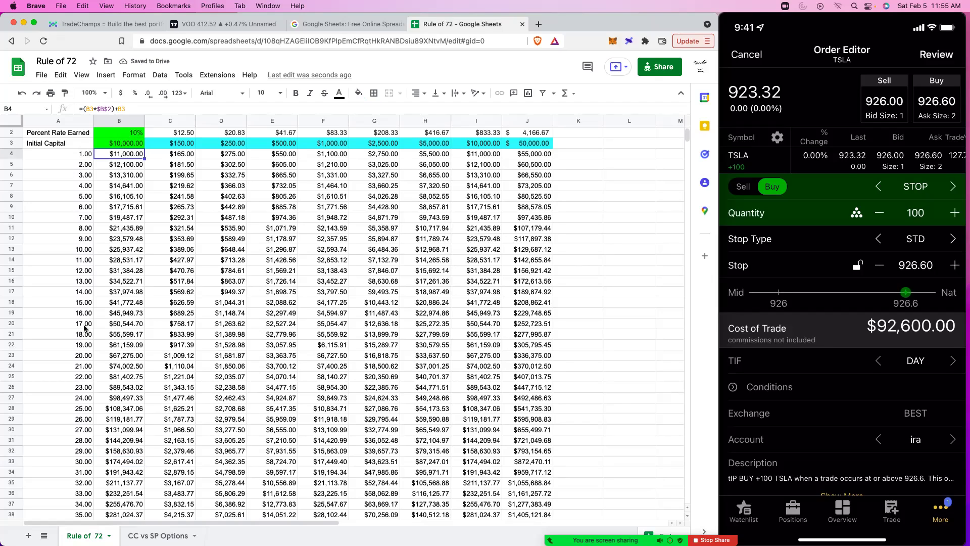
click(92, 461)
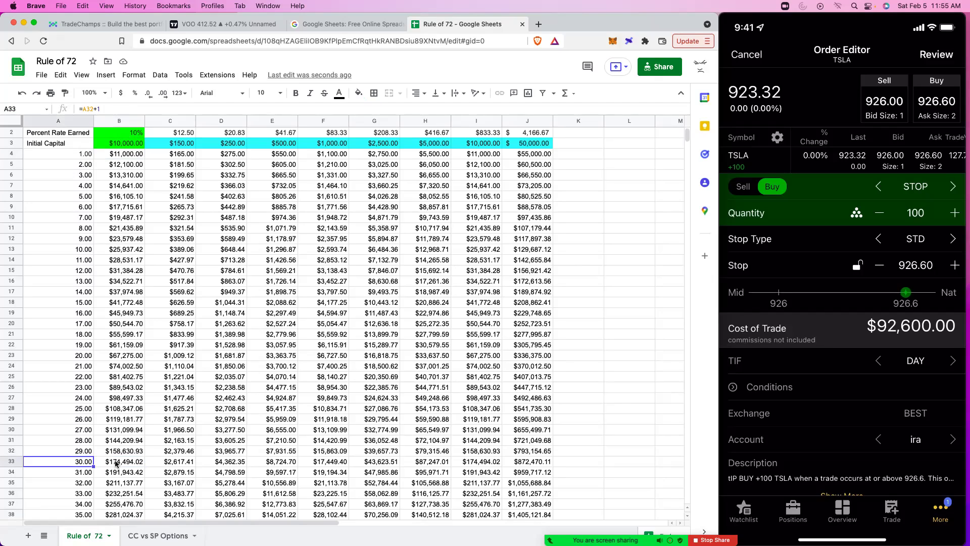
click(112, 461)
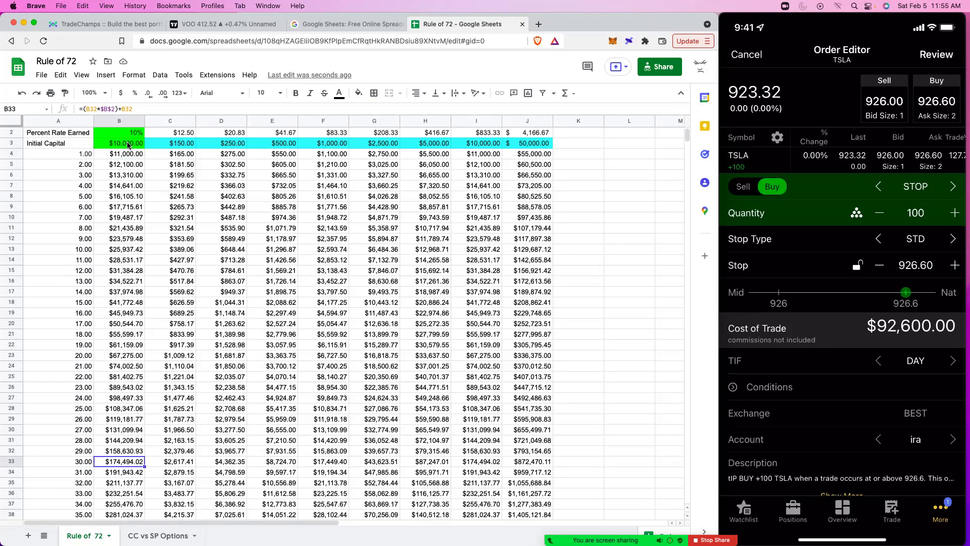
Set the Percent Rate Earned in cell B2 to 8% and check the year 30 balance in column B.
click(228, 23)
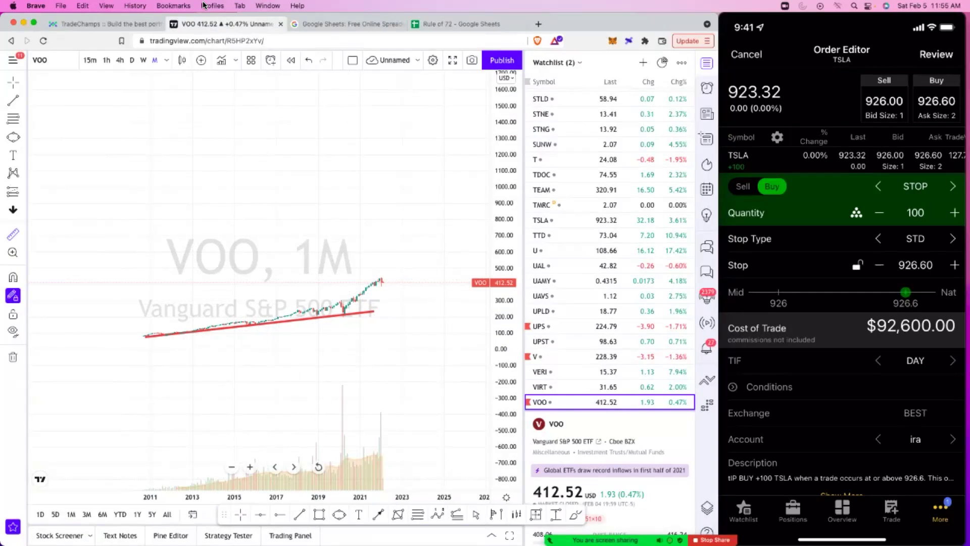
click(435, 24)
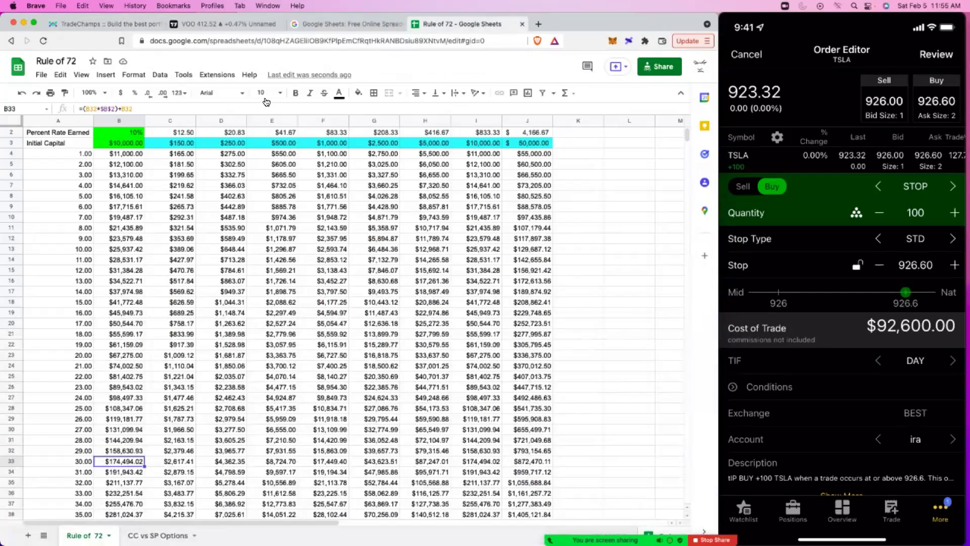
click(135, 132)
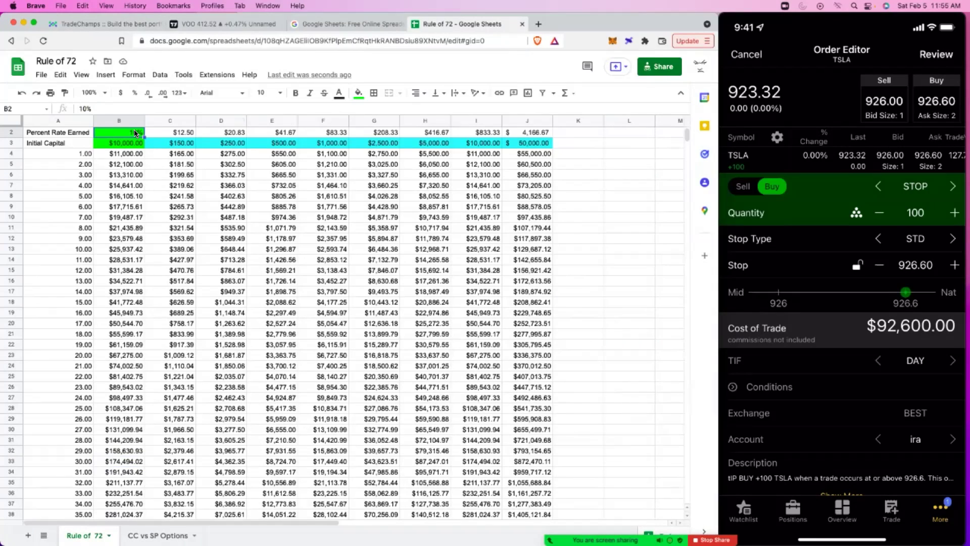
text(8)
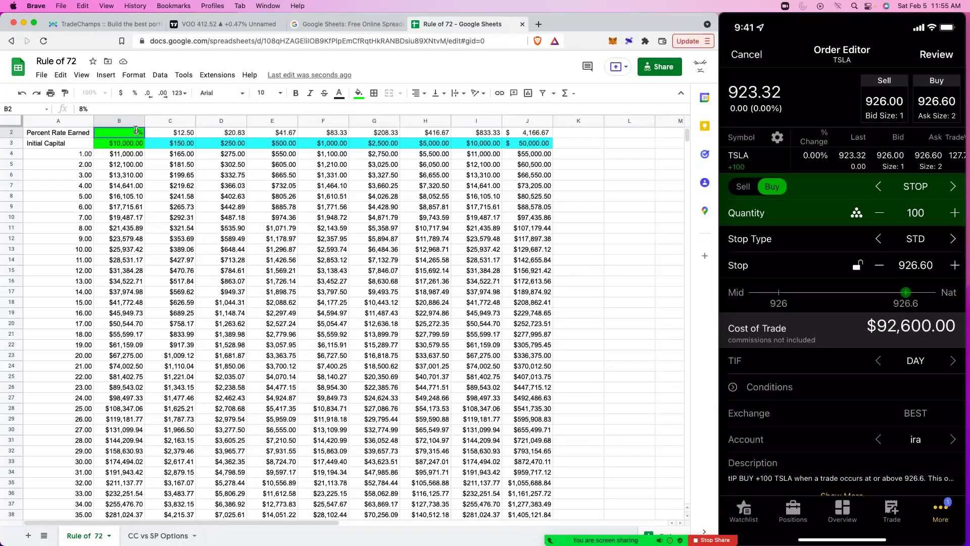
key(Return)
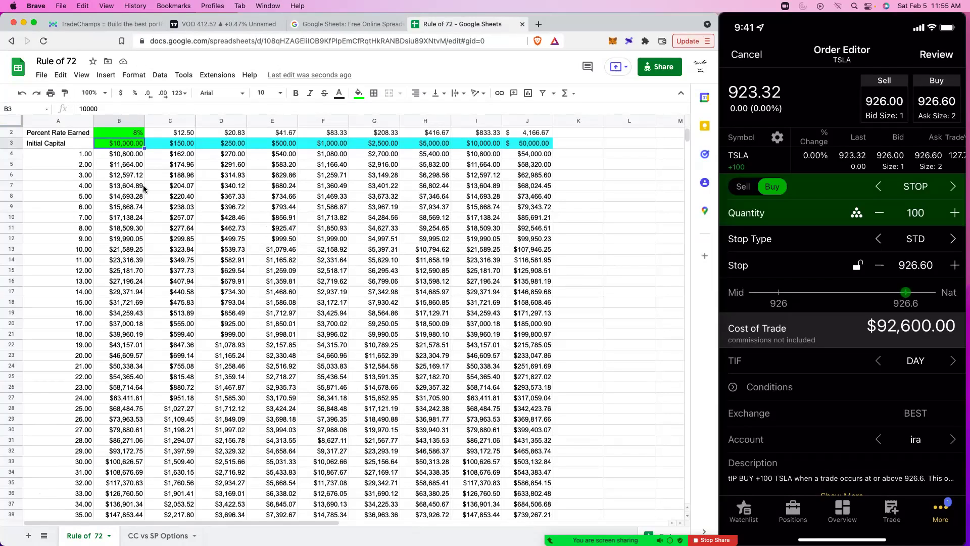
click(125, 463)
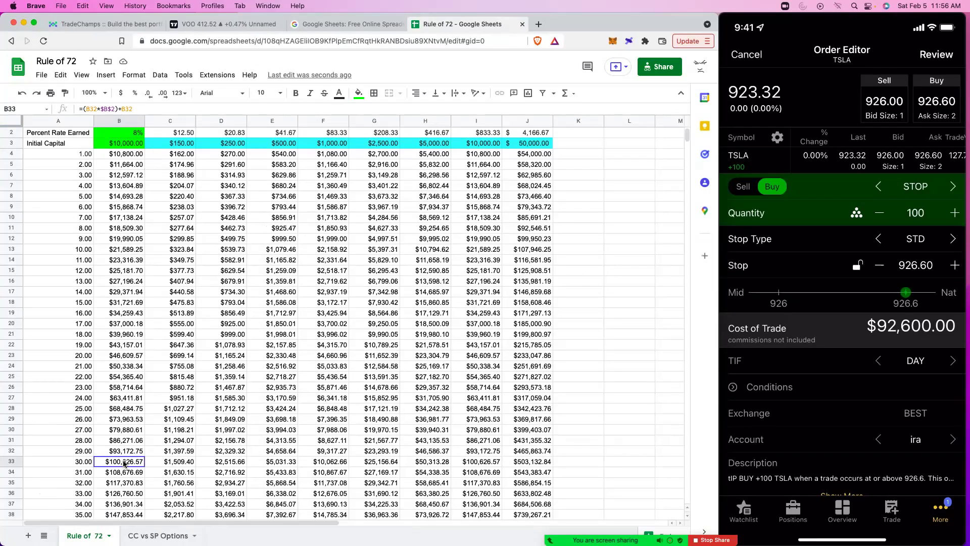
Compare the initial capital with the year 30 balance in column B, highlighting years 1 through 30.
click(126, 144)
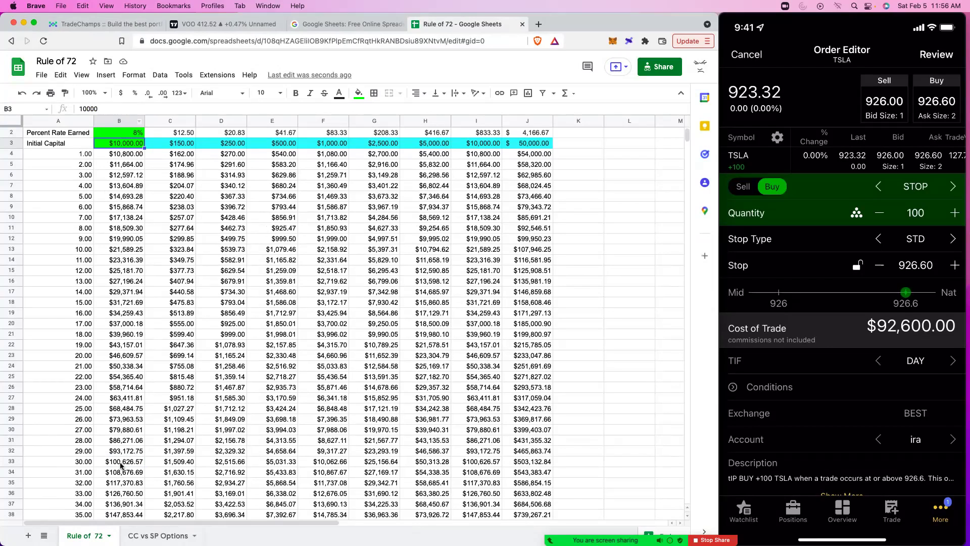
click(82, 465)
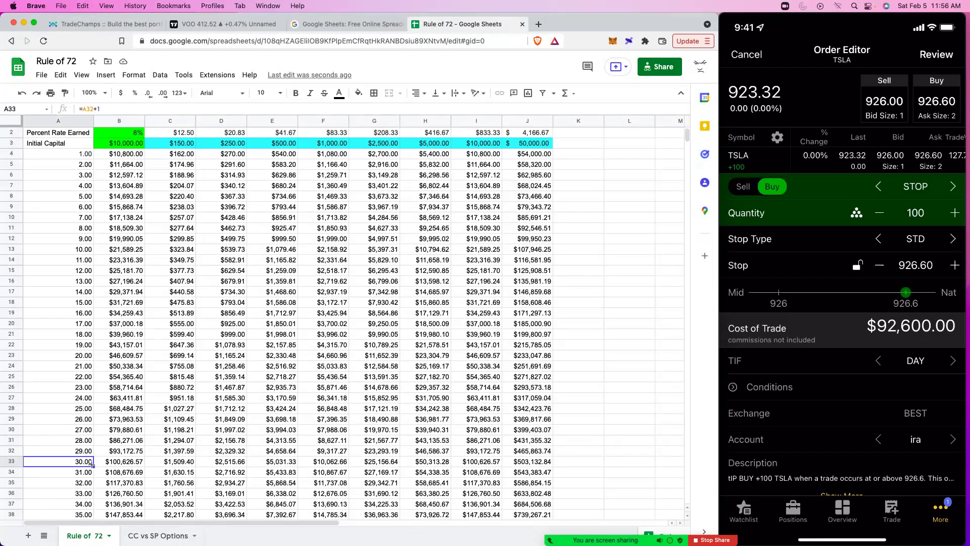
click(83, 155)
drag(86, 183, 87, 465)
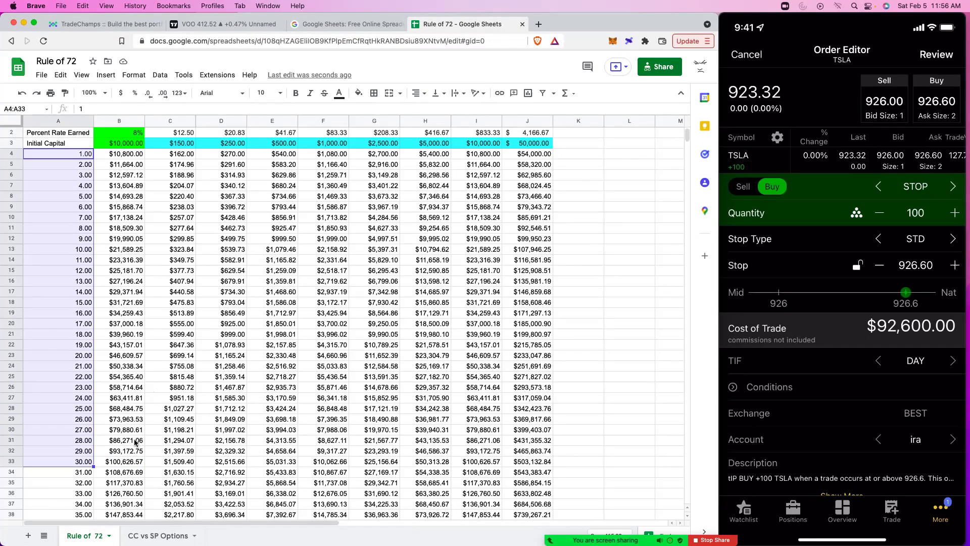
click(126, 465)
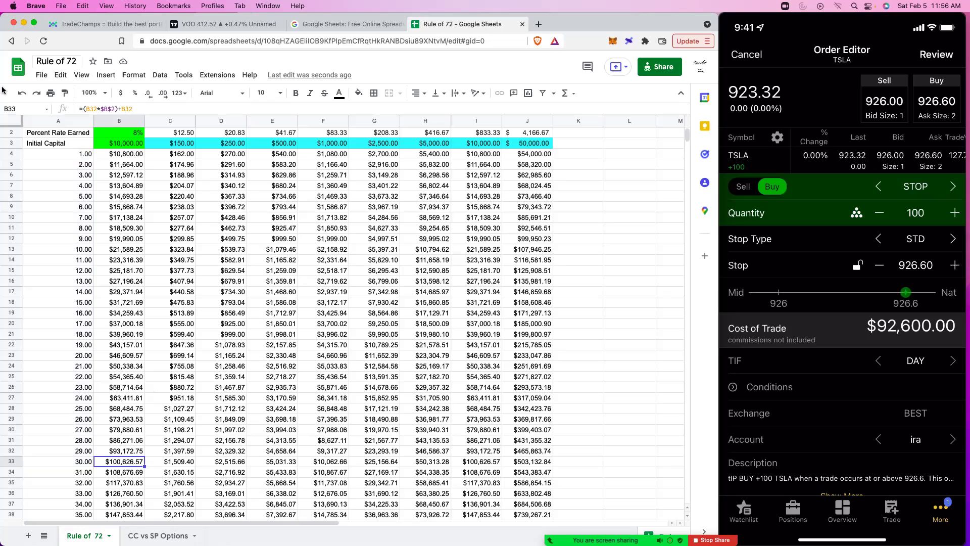
Switch to TradingView and load the SPX index chart from the watchlist.
click(232, 26)
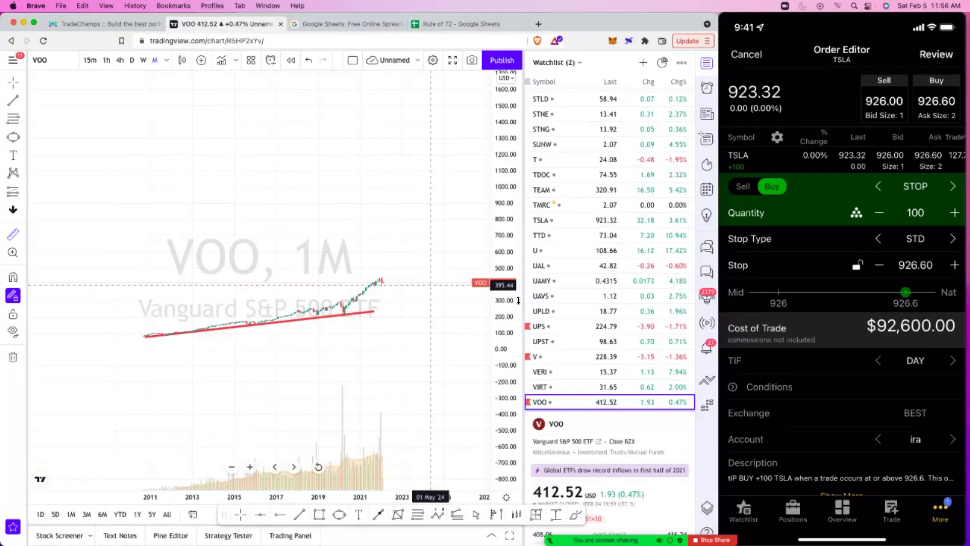
scroll(606, 206, up, 15)
scroll(606, 206, up, 15)
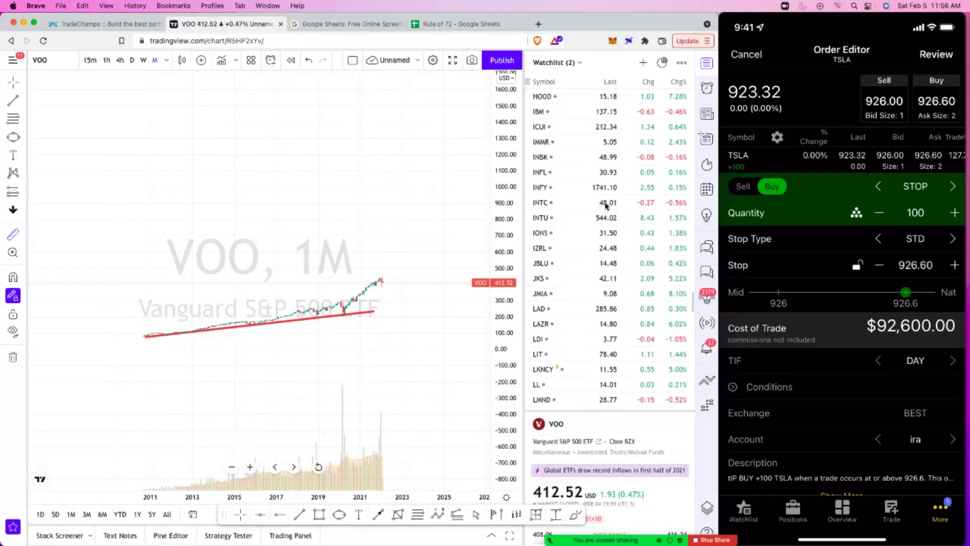
scroll(606, 205, up, 5)
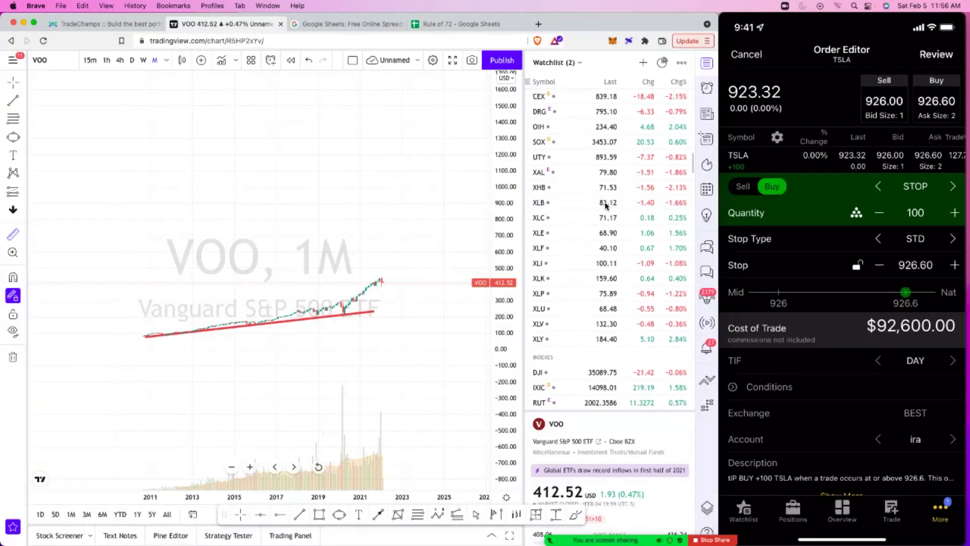
scroll(581, 210, down, 5)
click(545, 215)
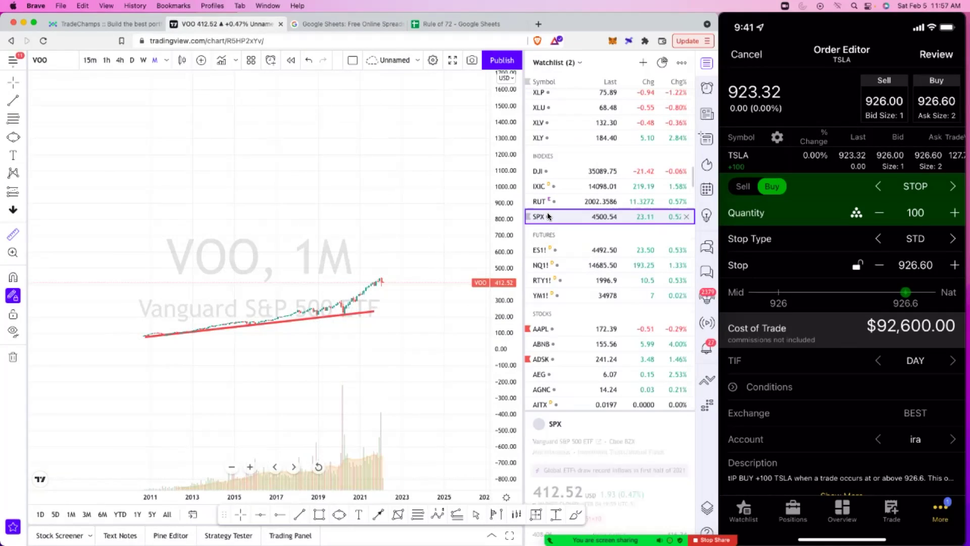
Measure the SPX price change from October 2011 to the latest peak on the monthly chart, and clear the measurement.
drag(511, 109, 505, 343)
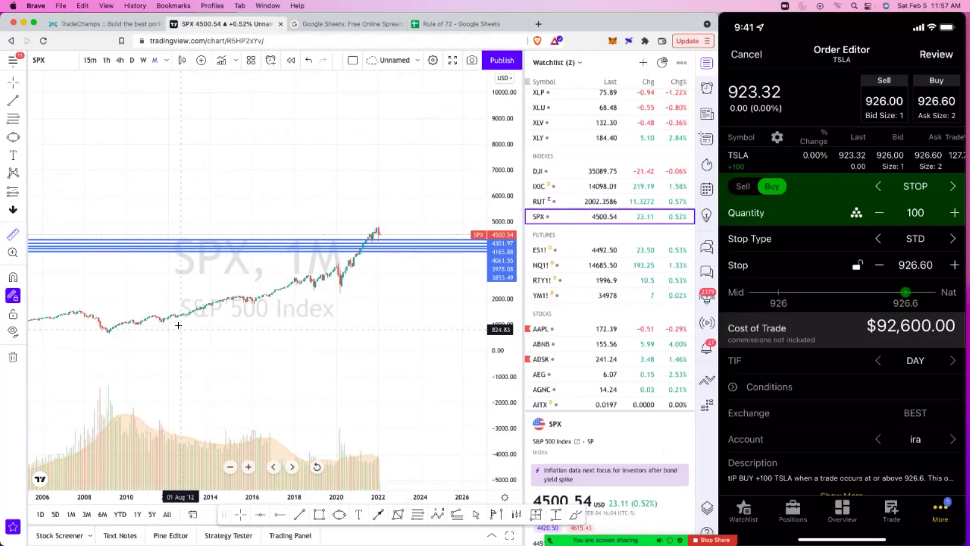
shift+click(163, 320)
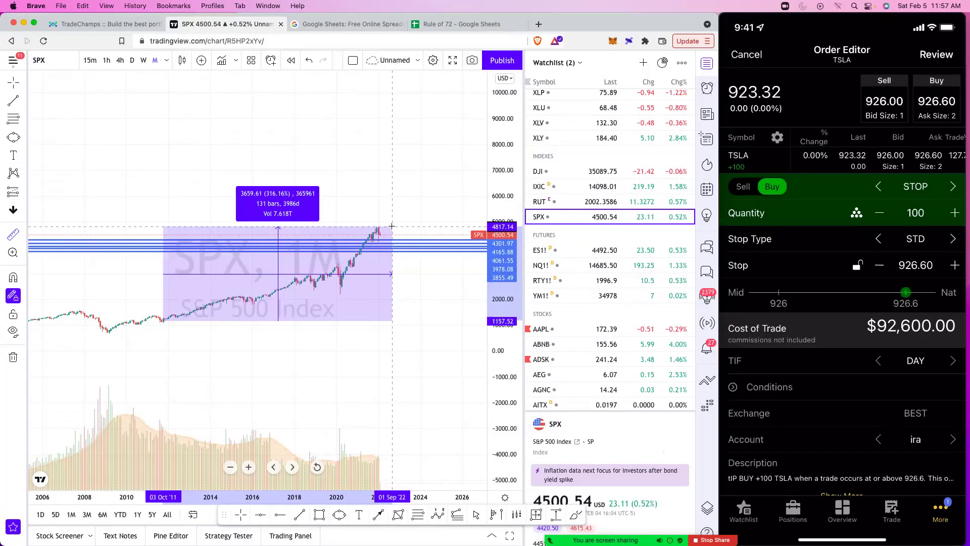
key(Escape)
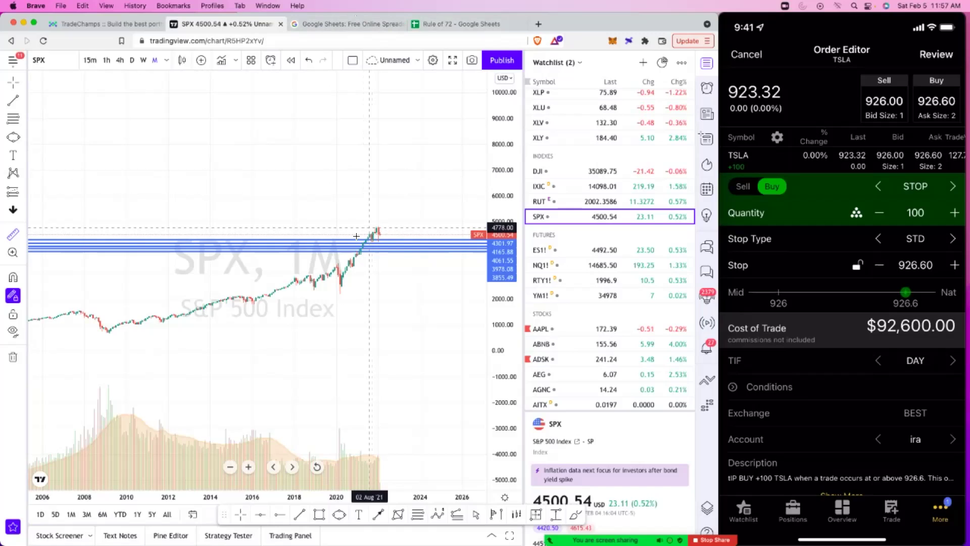
Return to the Rule of 72 spreadsheet, set the Percent Rate Earned in cell B2 to 9%, and check column B's year 30 balance.
click(373, 24)
click(444, 24)
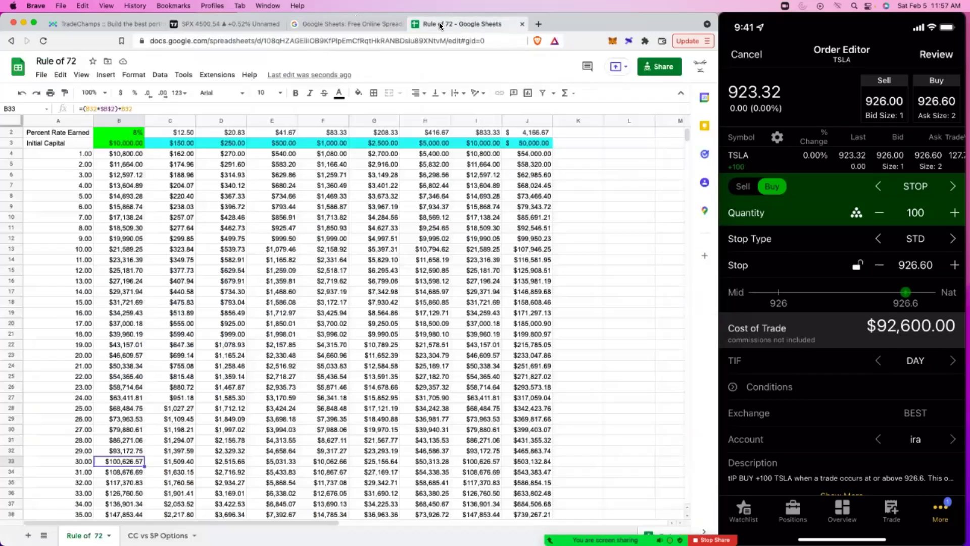
click(132, 134)
text(9)
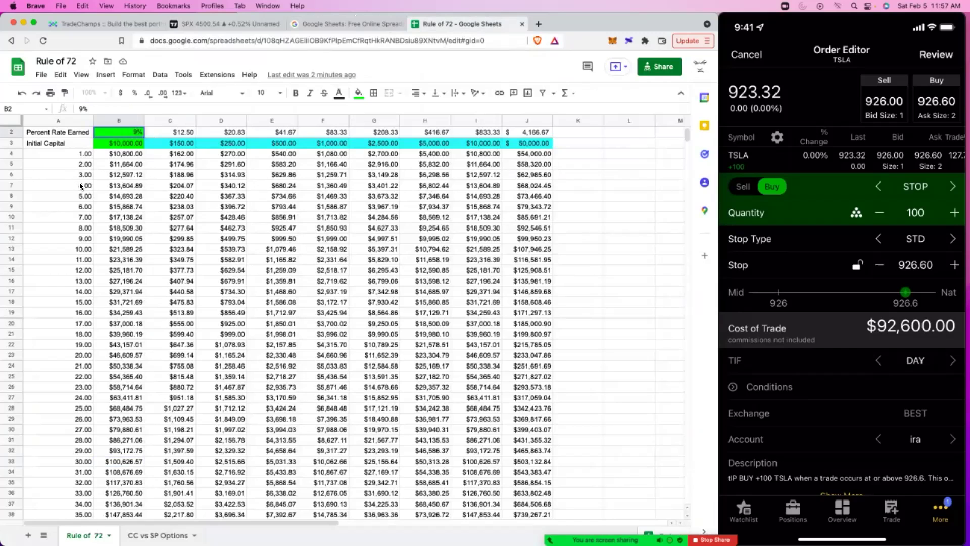
key(Return)
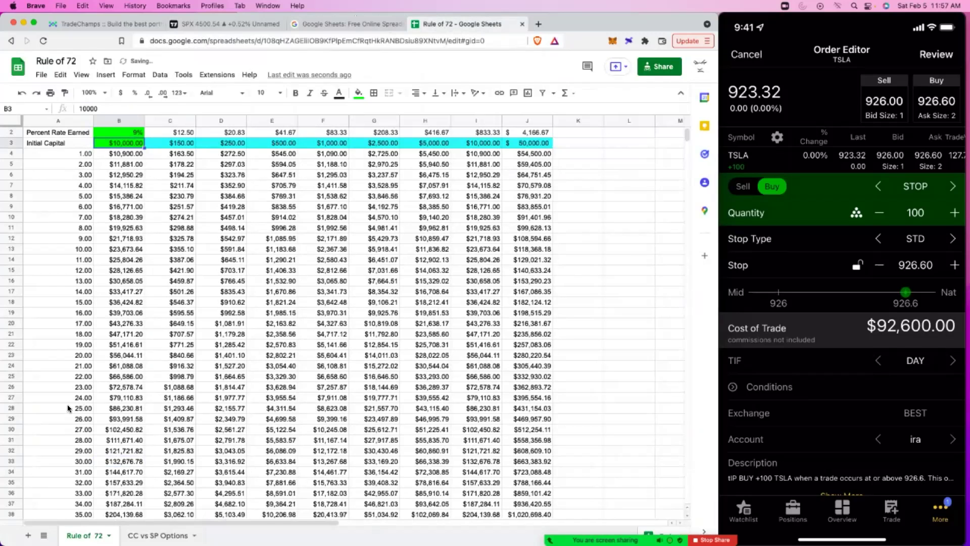
click(52, 461)
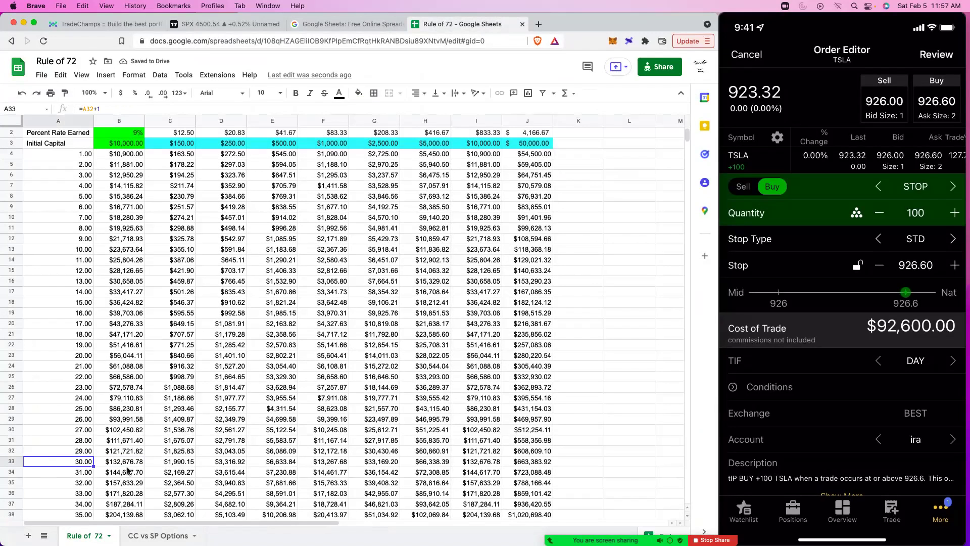
click(127, 464)
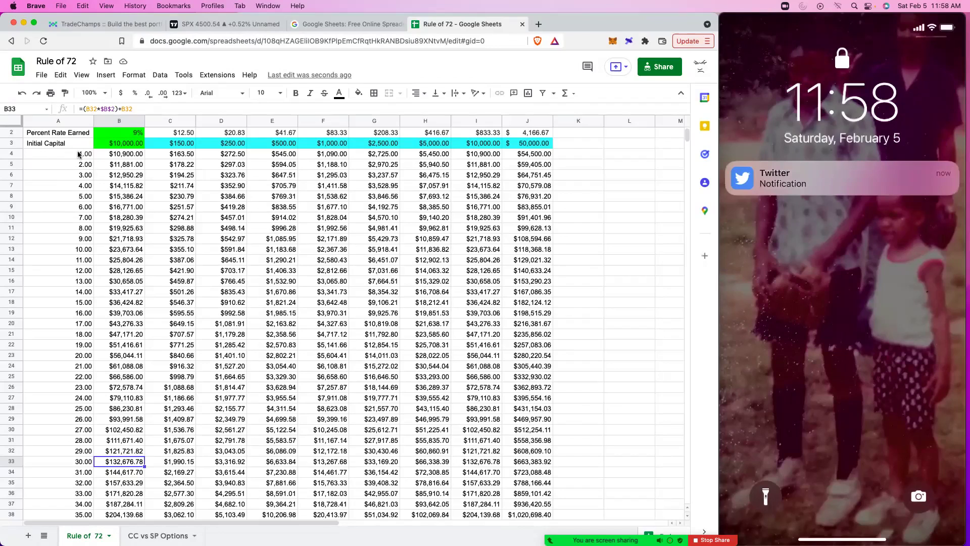
Compare the percent rate in cell B2 with the year 30 balance in column B.
click(134, 135)
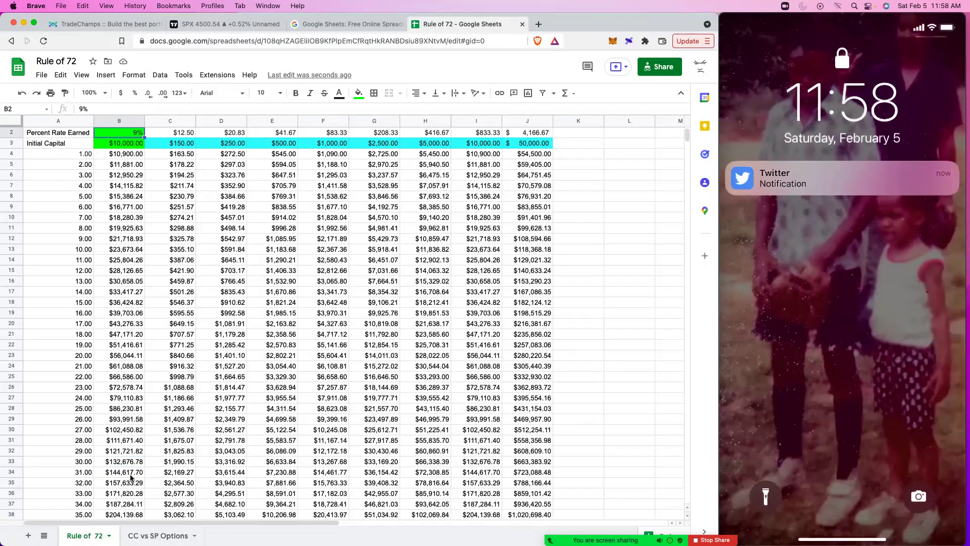
click(128, 461)
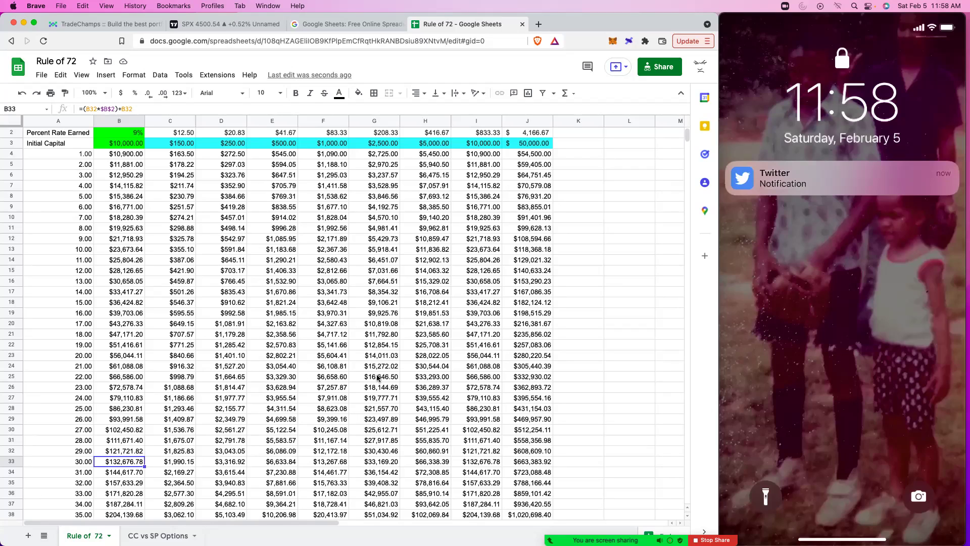
mouse_move(1, 385)
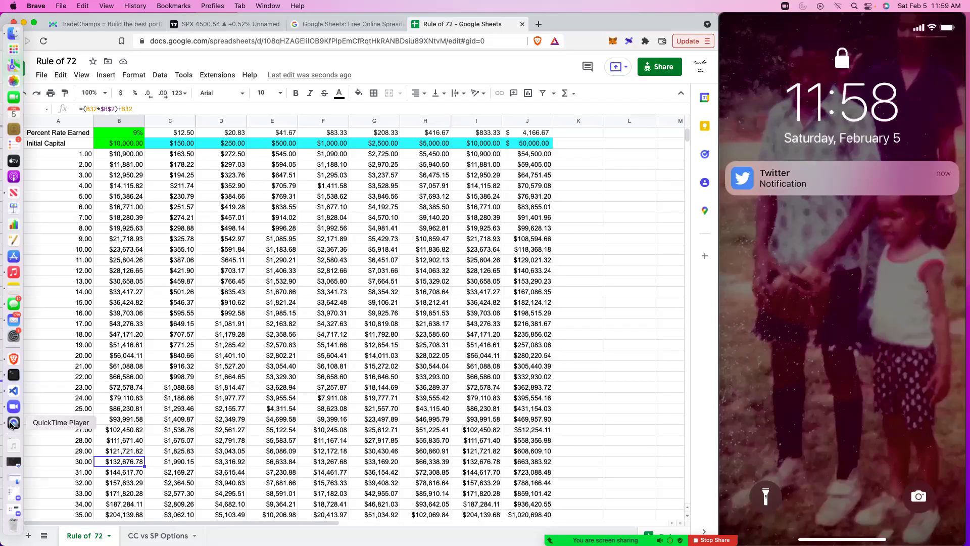
Switch to the TradingView SPX chart and start a text note above the price curve with the lines "Delayed Gratification" and "Mindset".
click(253, 24)
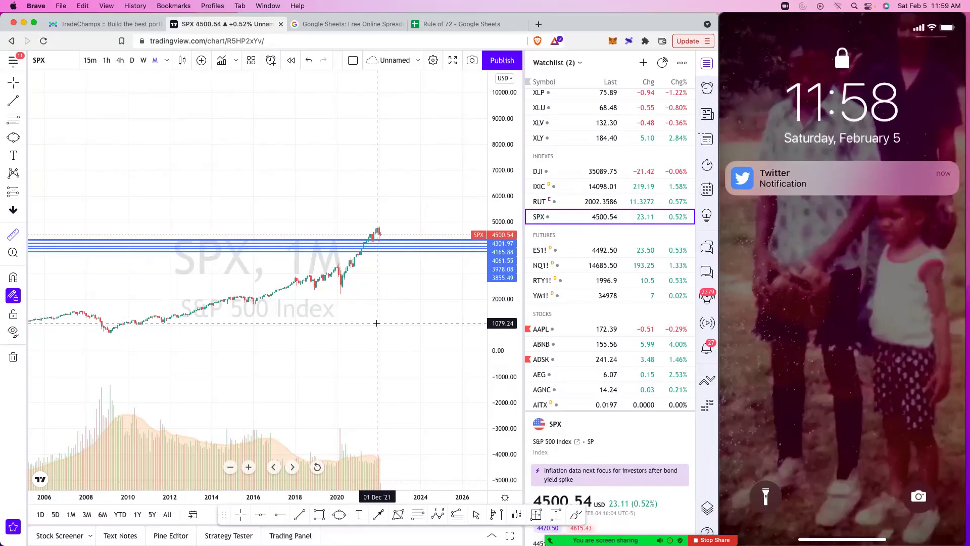
click(15, 156)
click(137, 153)
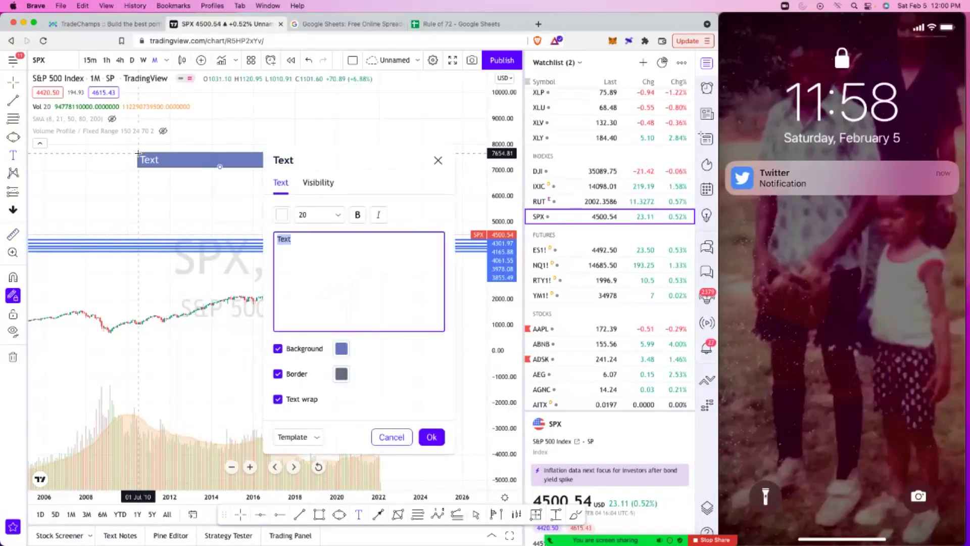
text(Delayed)
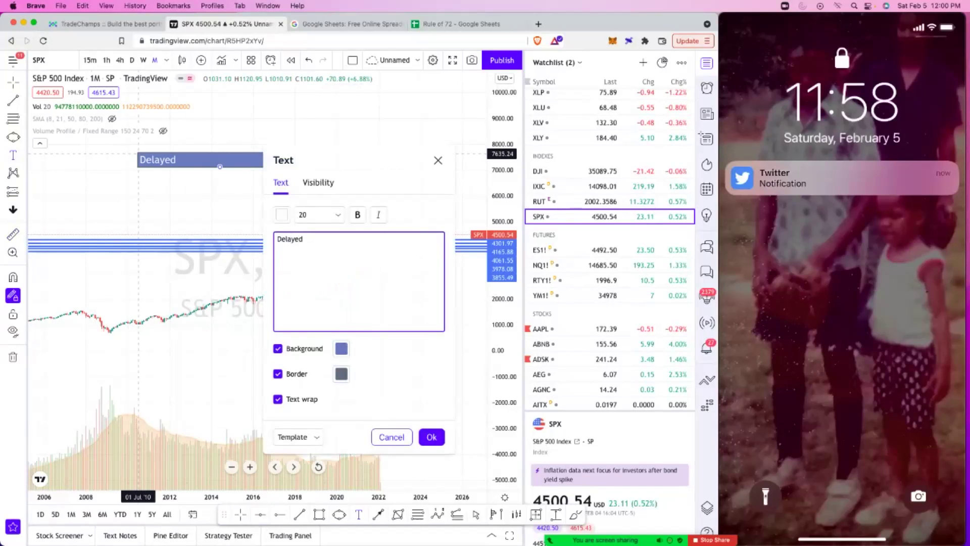
text(Ga)
text(atif)
text(ication)
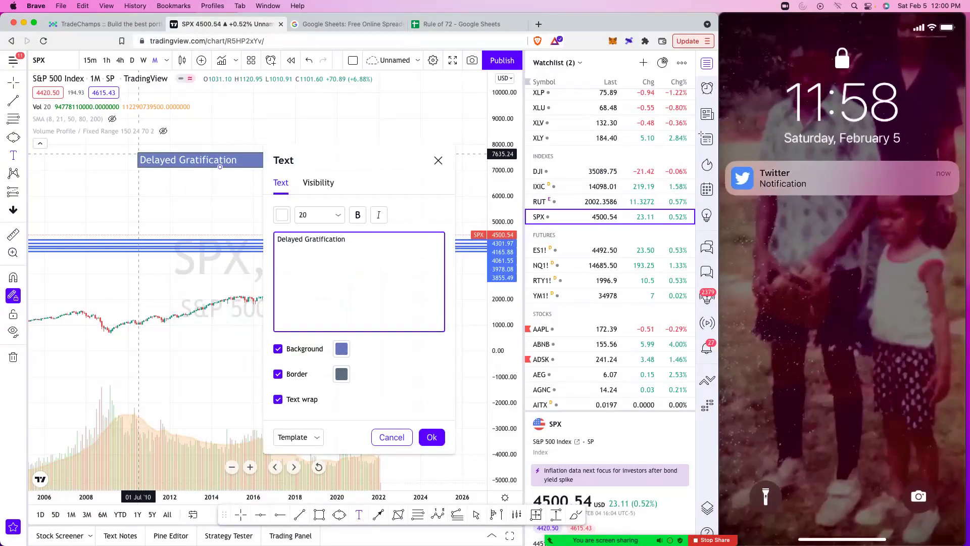
key(Return)
text(Mindset )
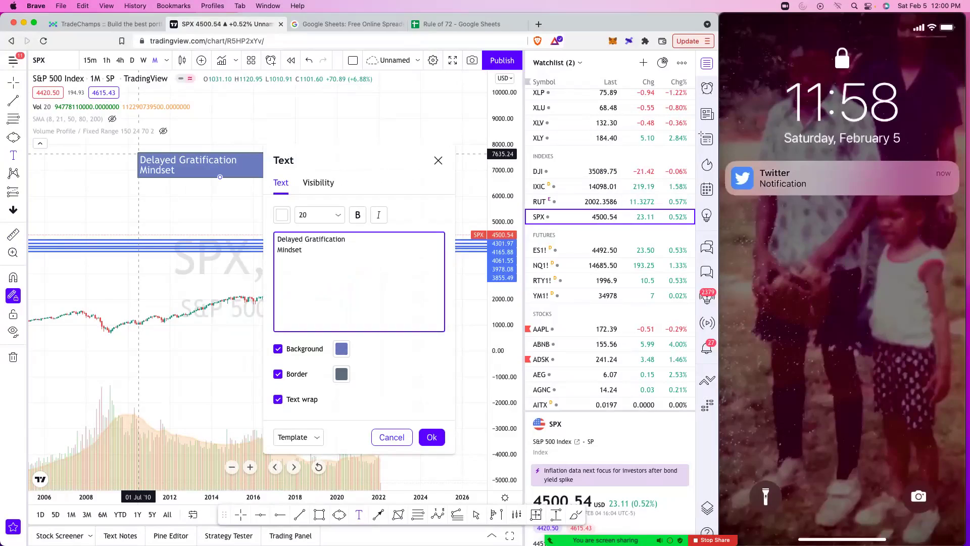
Add a third line reading "Use a Longterm Perspective" to the text note.
text(U)
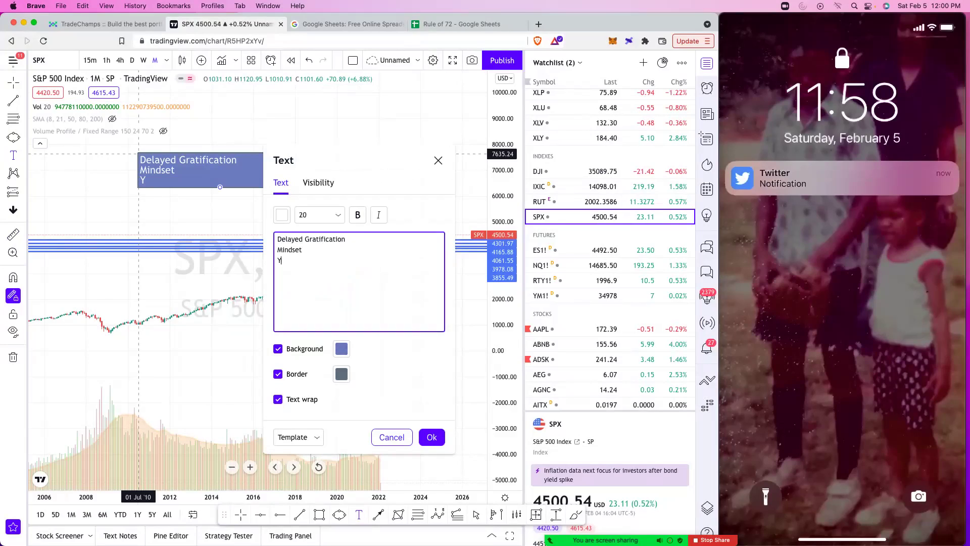
key(BackSpace)
text(Use Longter)
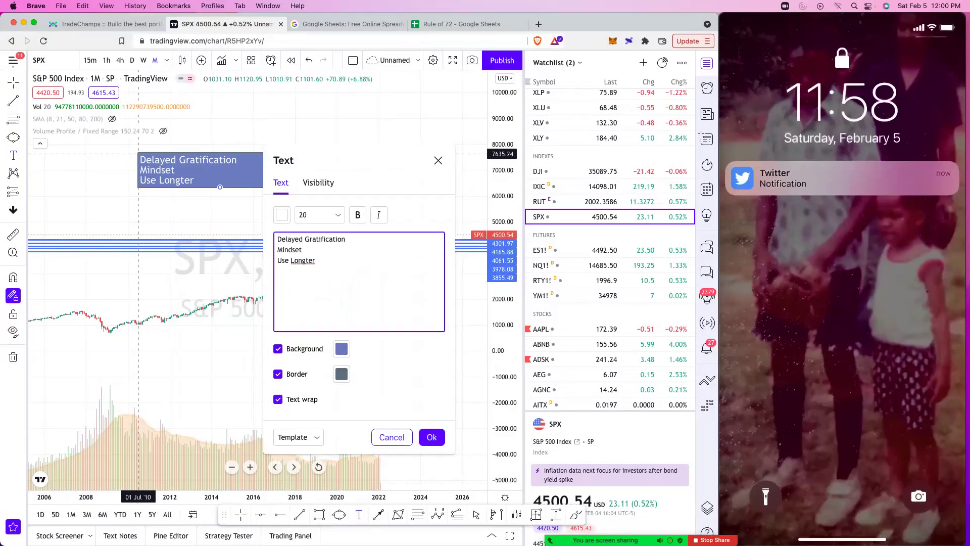
text(m)
text(a )
text( p)
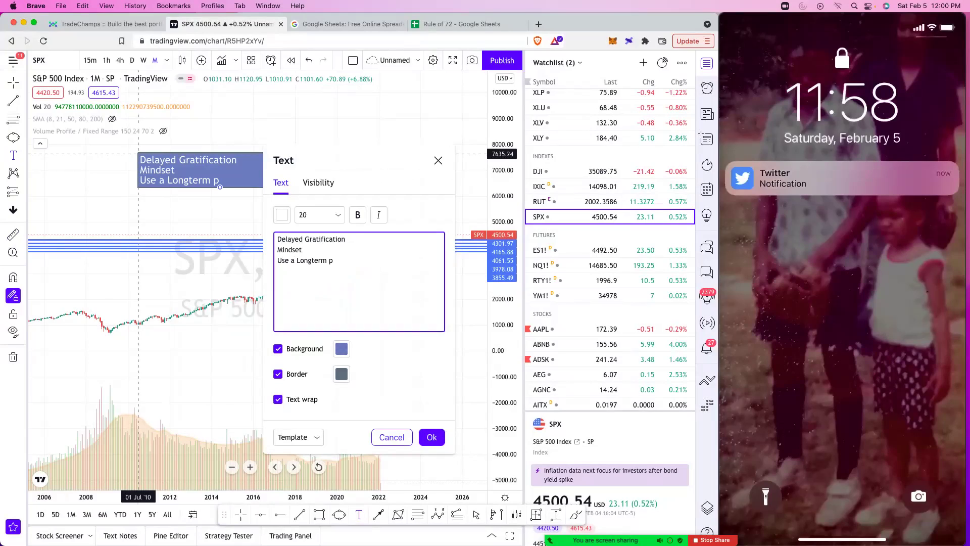
text(ers)
key(BackSpace)
key(BackSpace)
key(BackSpace)
key(BackSpace)
text(Perspective)
Add a fourth line reading "Dollar Cost Average - Frequency" and place the finished note on the chart.
key(Return)
text(Do)
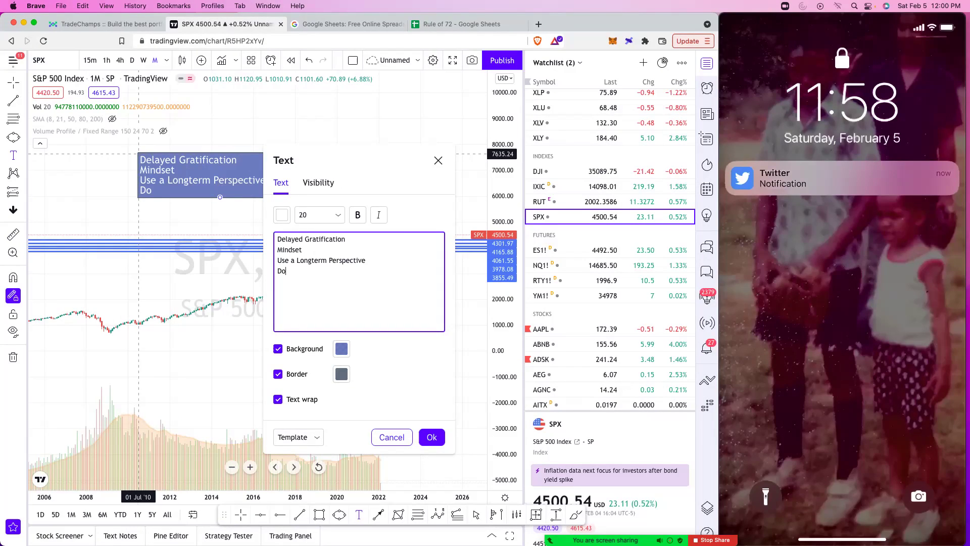
text(llar C)
text(ost Af)
text(verag)
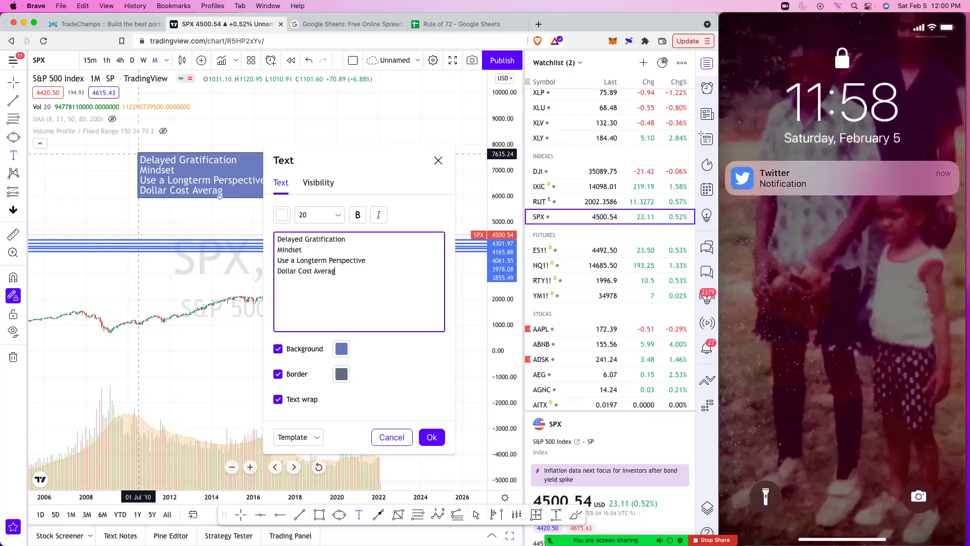
text(e - Frequency)
click(431, 436)
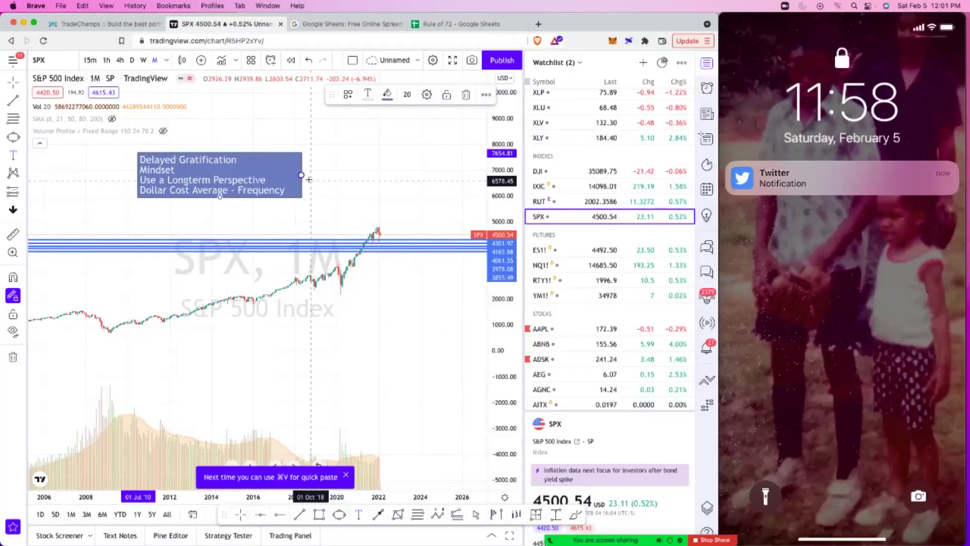
click(219, 197)
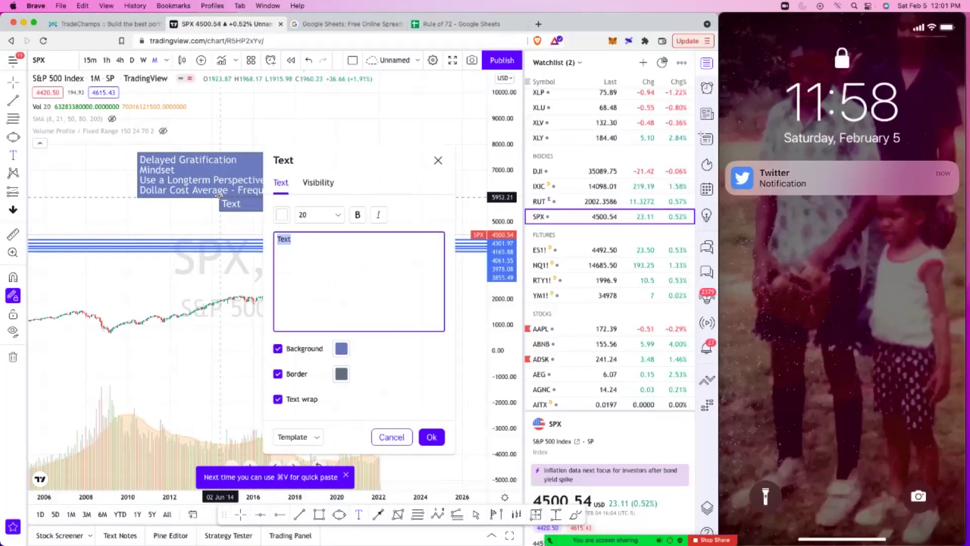
click(219, 196)
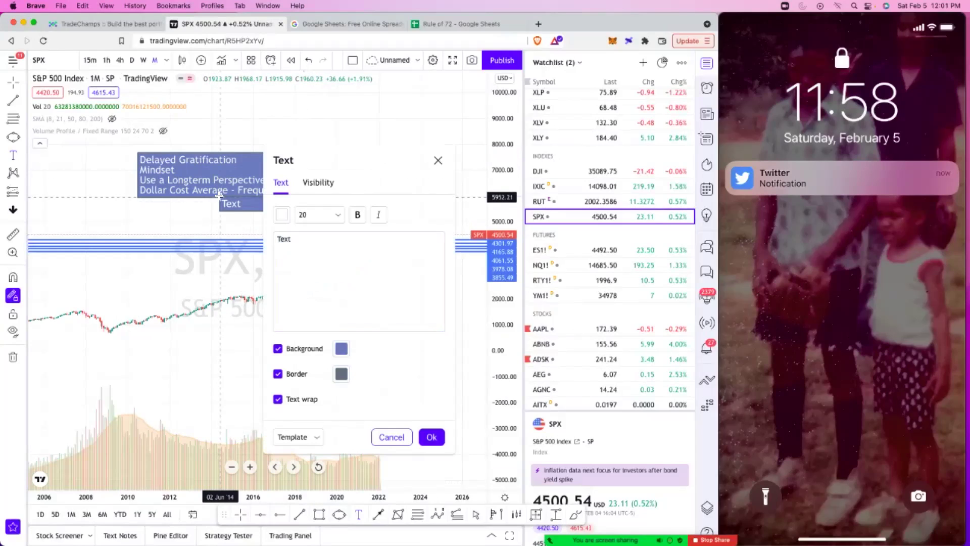
click(391, 436)
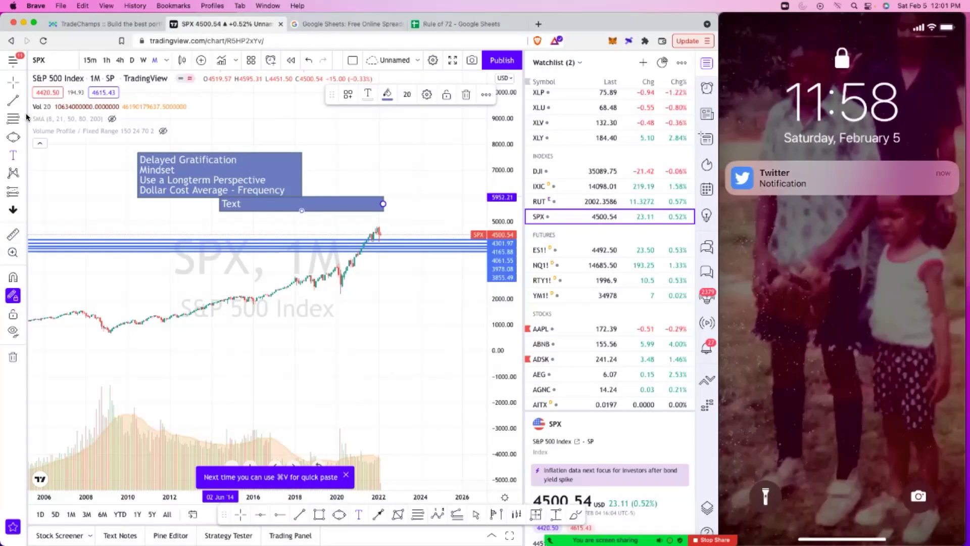
click(270, 210)
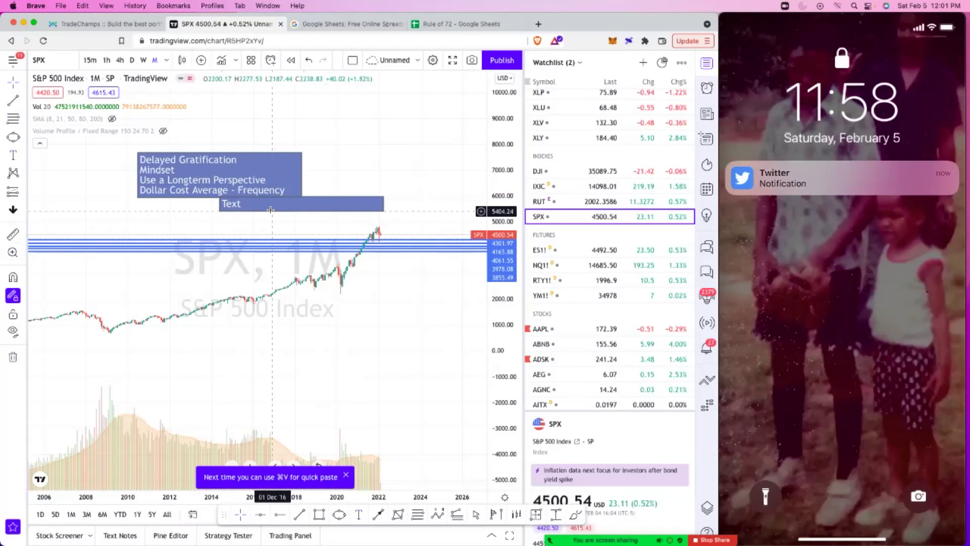
click(271, 207)
key(BackSpace)
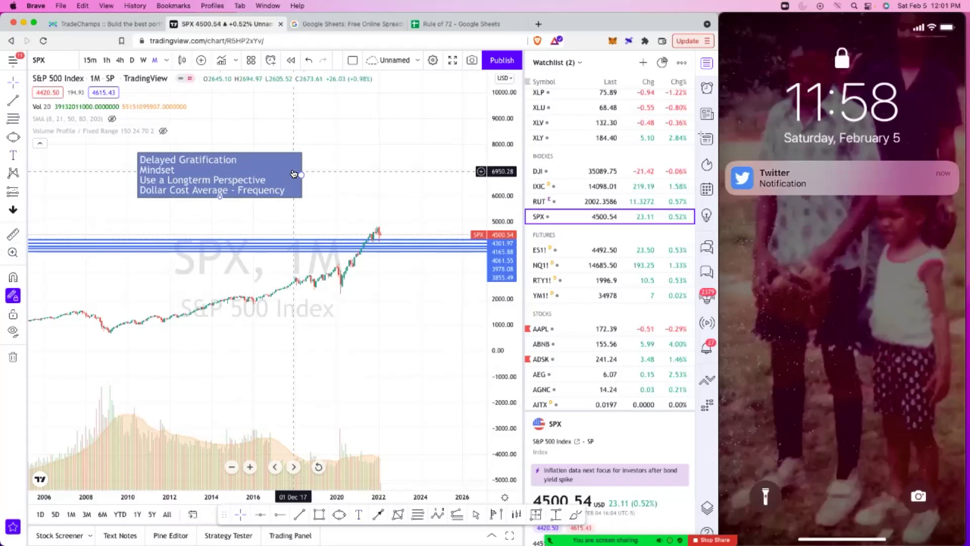
Widen the text note's box and reposition it above the SPX price curve, leaving its text settings closed.
drag(220, 196, 226, 203)
drag(306, 181, 348, 182)
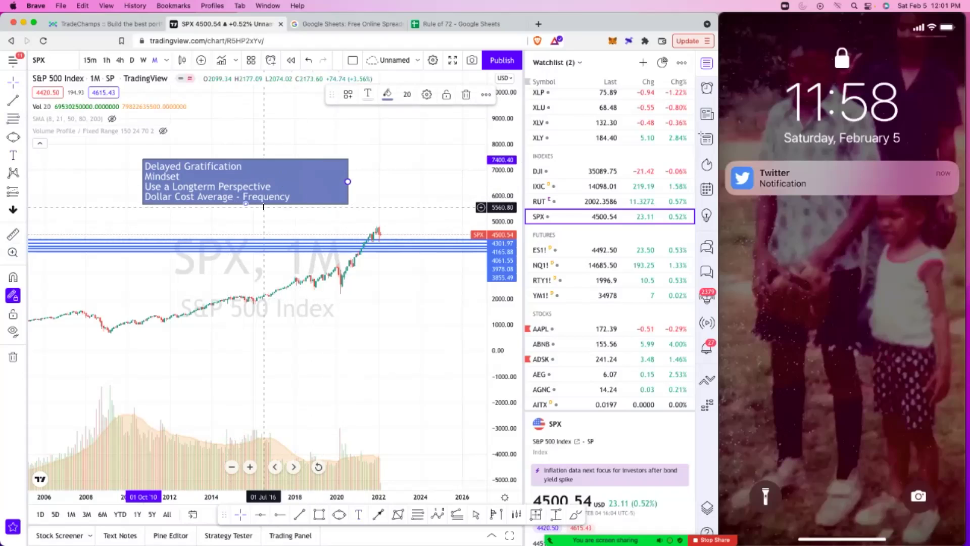
mouse_move(247, 204)
mouse_down()
mouse_move(249, 213)
mouse_move(249, 197)
mouse_up()
click(22, 83)
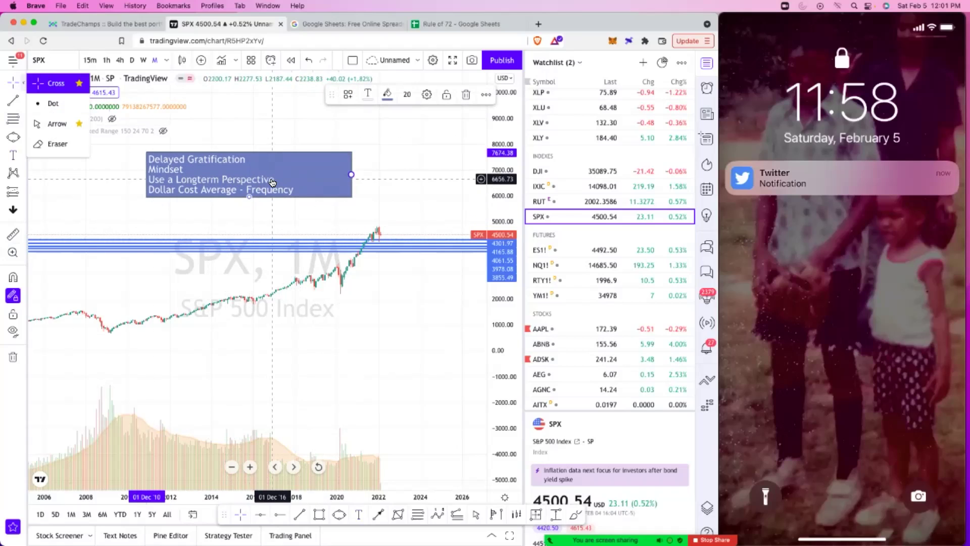
double_click(249, 194)
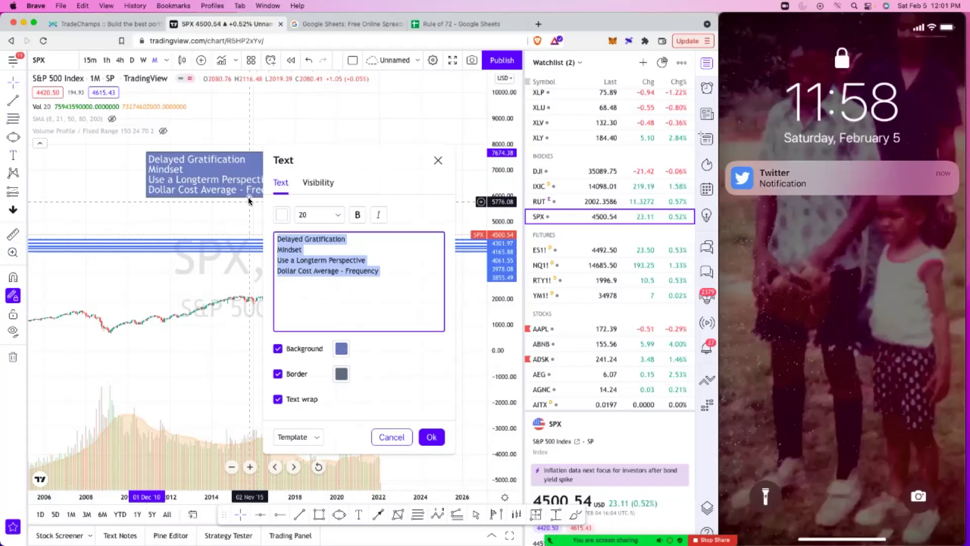
click(248, 203)
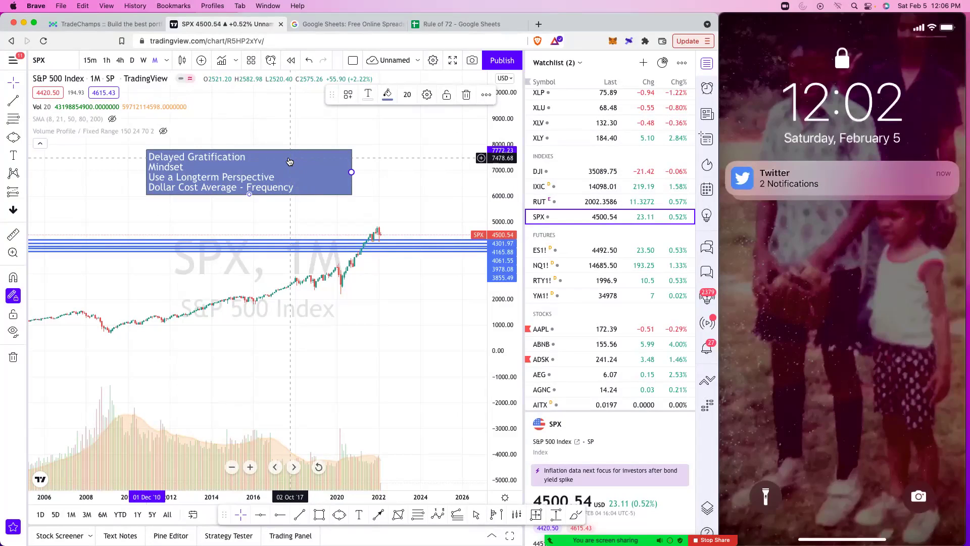
Switch to the Rule of 72 spreadsheet and review the initial capital, the percent rate and the year 30 balance in column B.
click(457, 24)
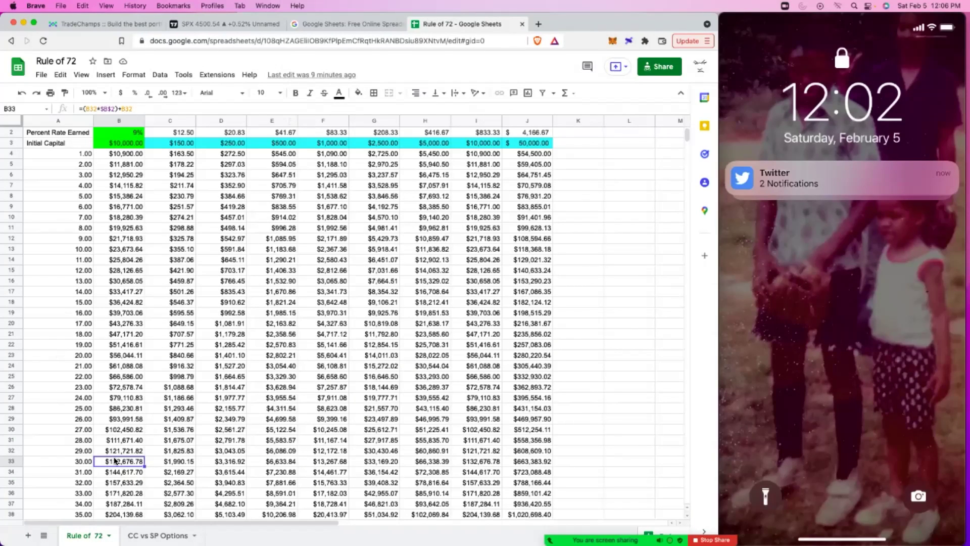
click(132, 144)
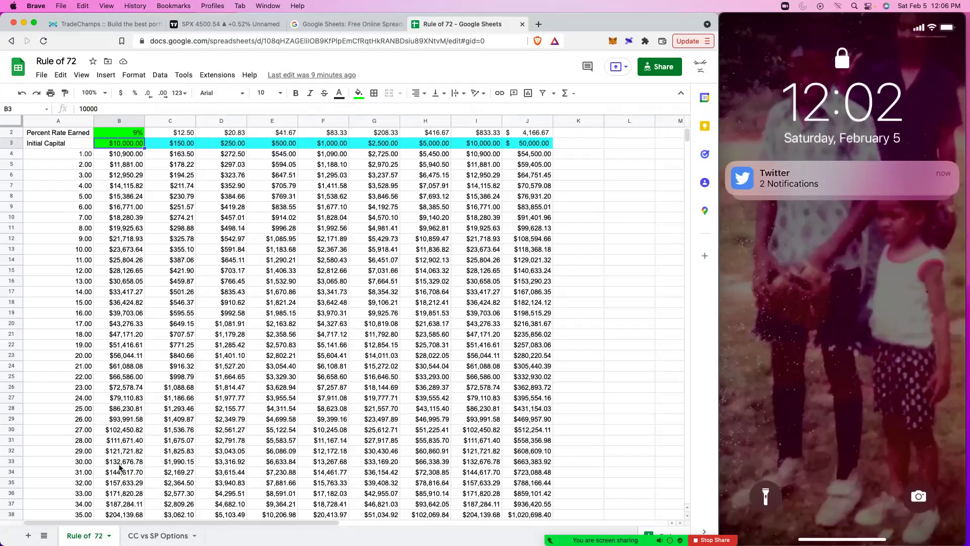
click(131, 136)
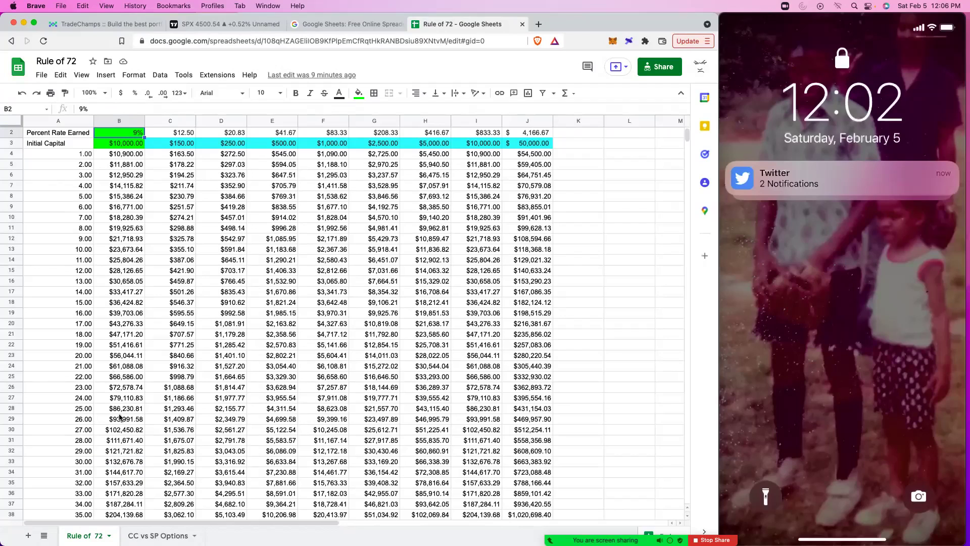
click(118, 464)
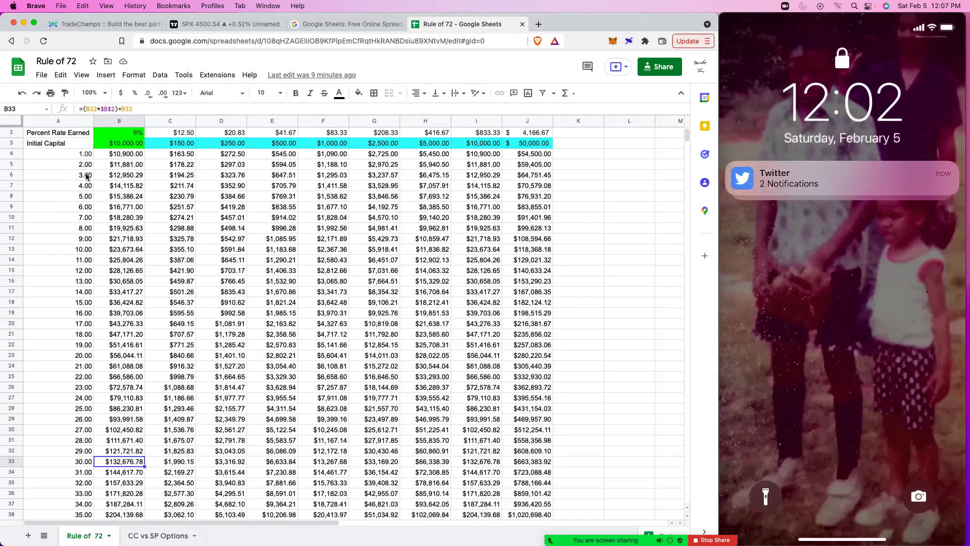
Revisit the note on the TradingView SPX chart, and return to the Rule of 72 spreadsheet.
click(359, 29)
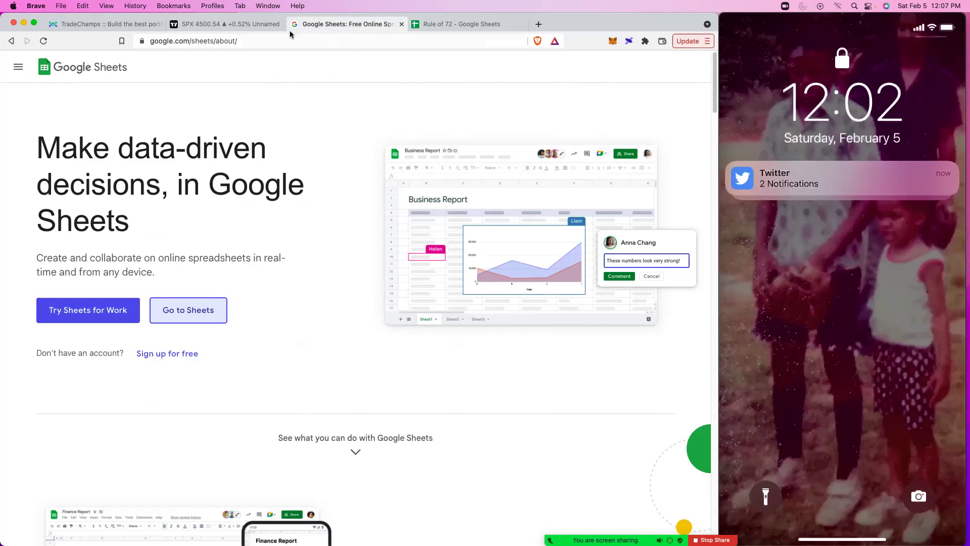
click(230, 24)
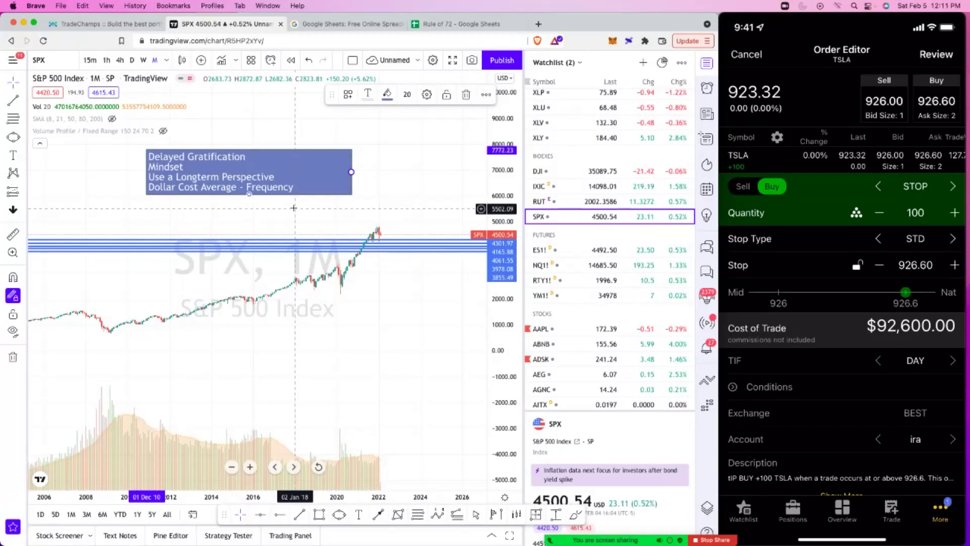
click(433, 22)
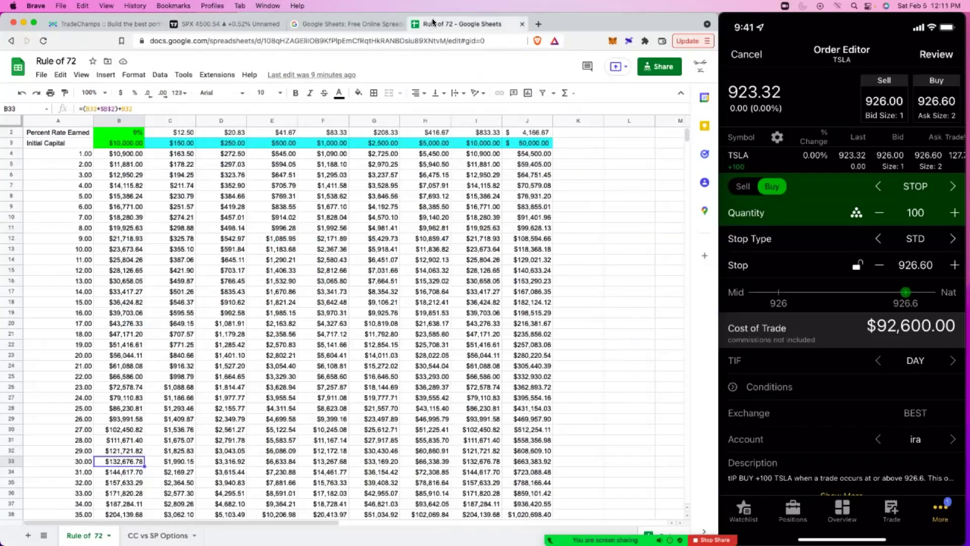
Set the initial capital in column B to $4,800 and the percent rate earned to 4.5%.
click(117, 144)
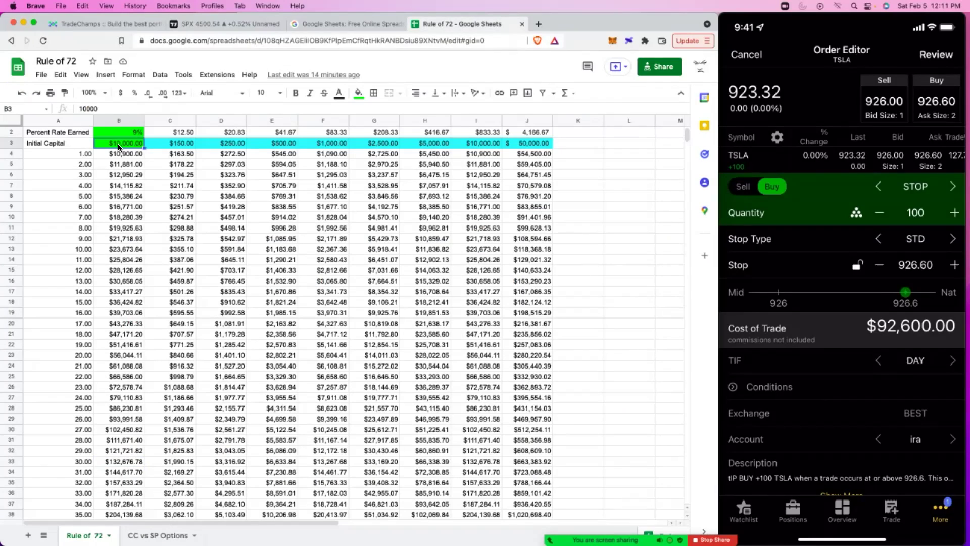
text(438)
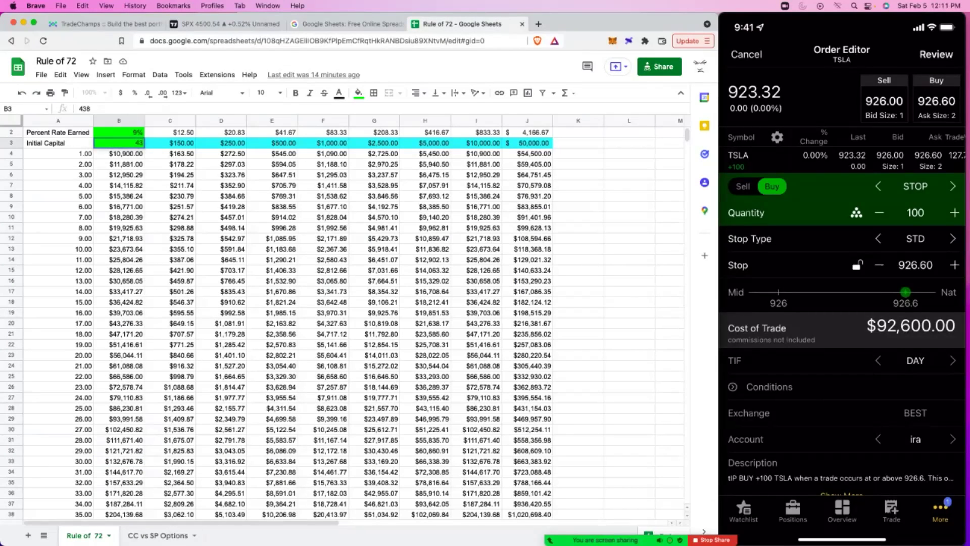
key(BackSpace)
text(800)
click(119, 132)
text(4.)
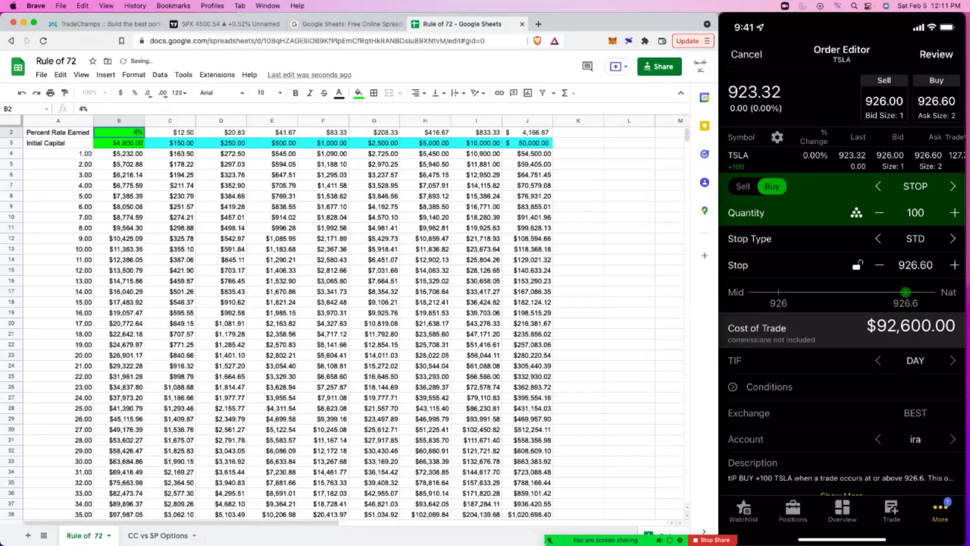
text(5)
key(Return)
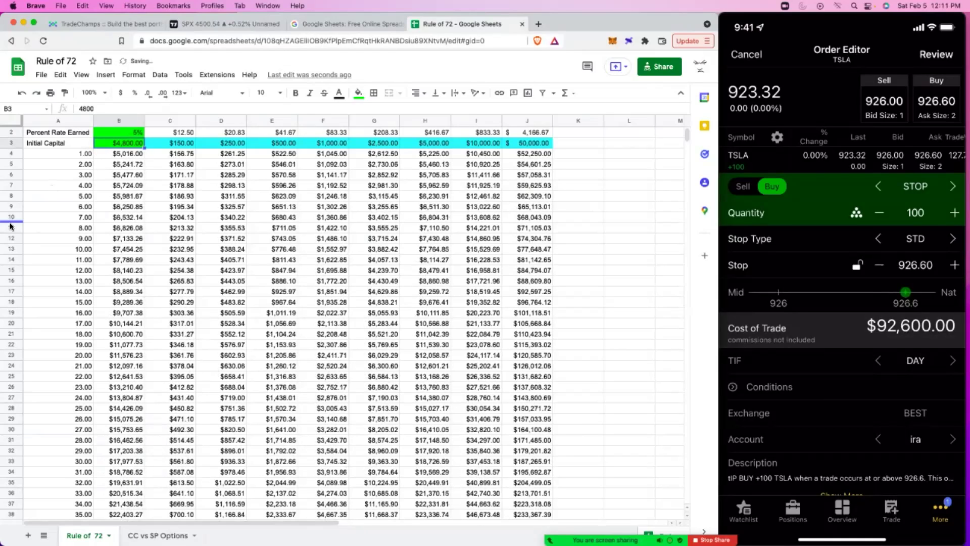
Examine the column B balances for years 6 to 8 against the initial capital.
click(125, 220)
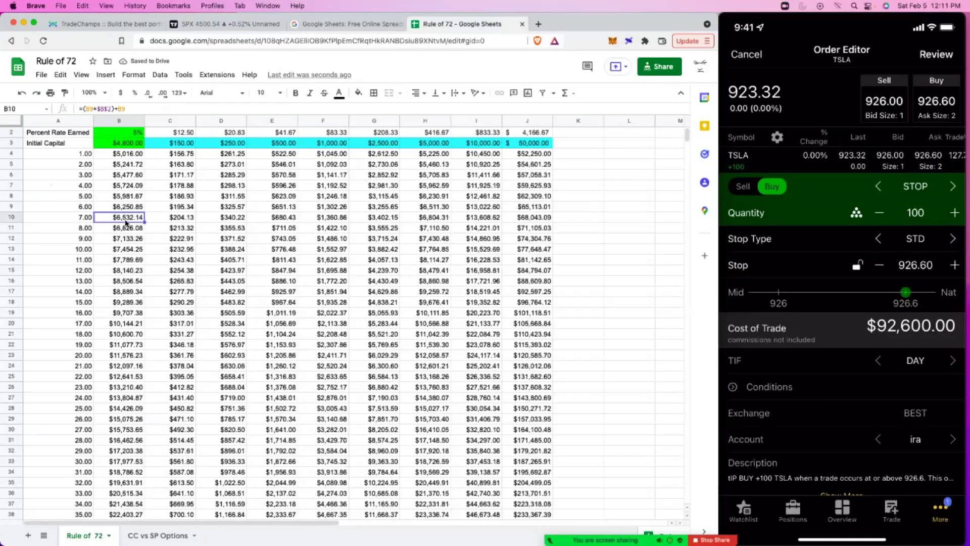
key(Up)
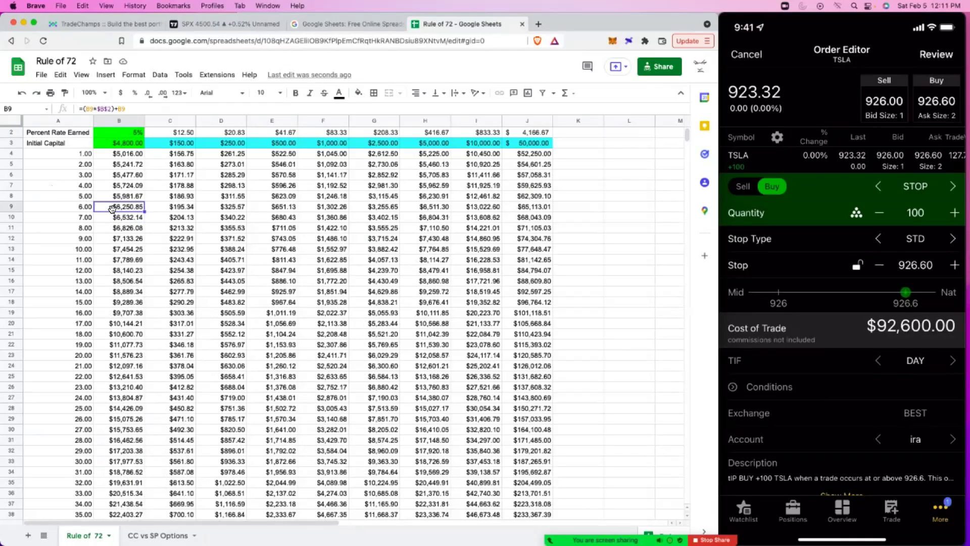
click(116, 146)
double_click(123, 143)
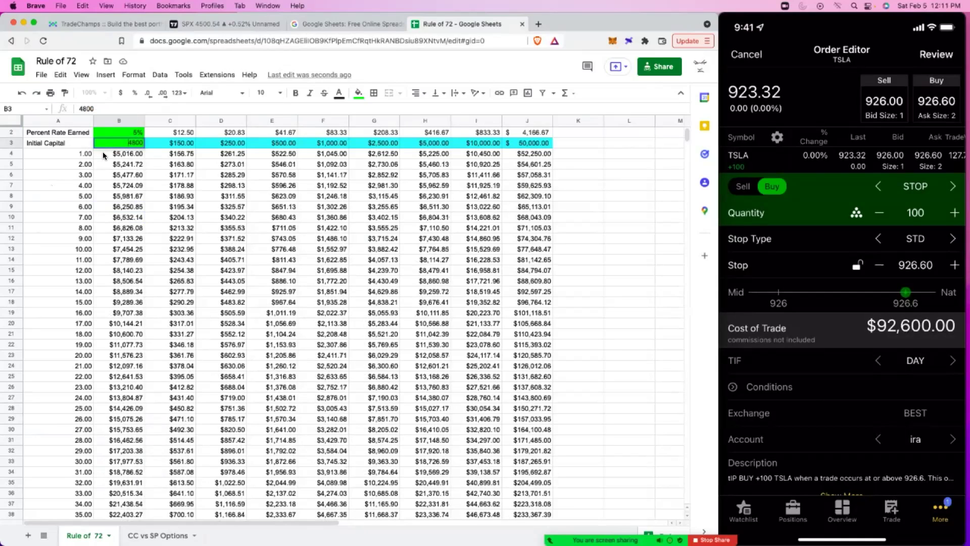
key(Return)
key(Down)
key(Down)
key(Down)
key(Down)
key(Down)
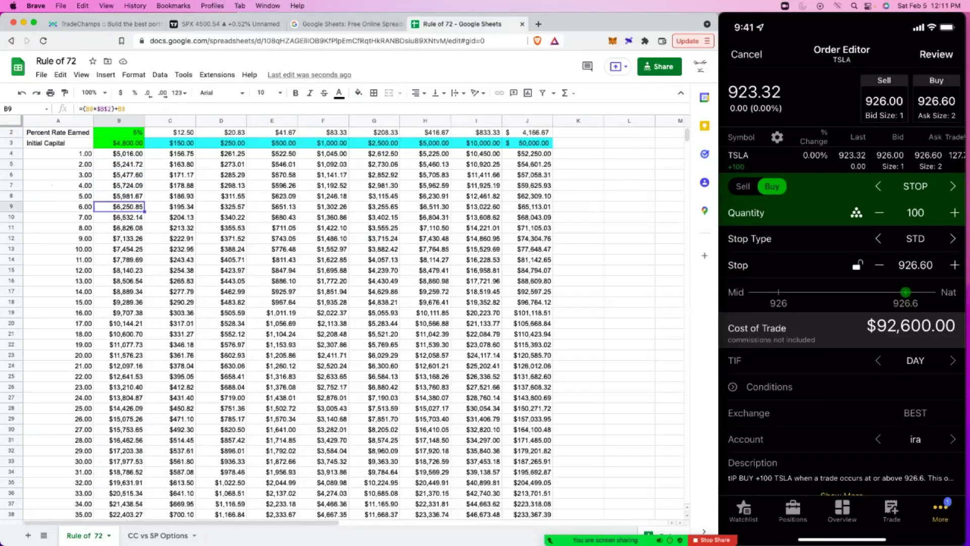
key(Down)
key(Down)
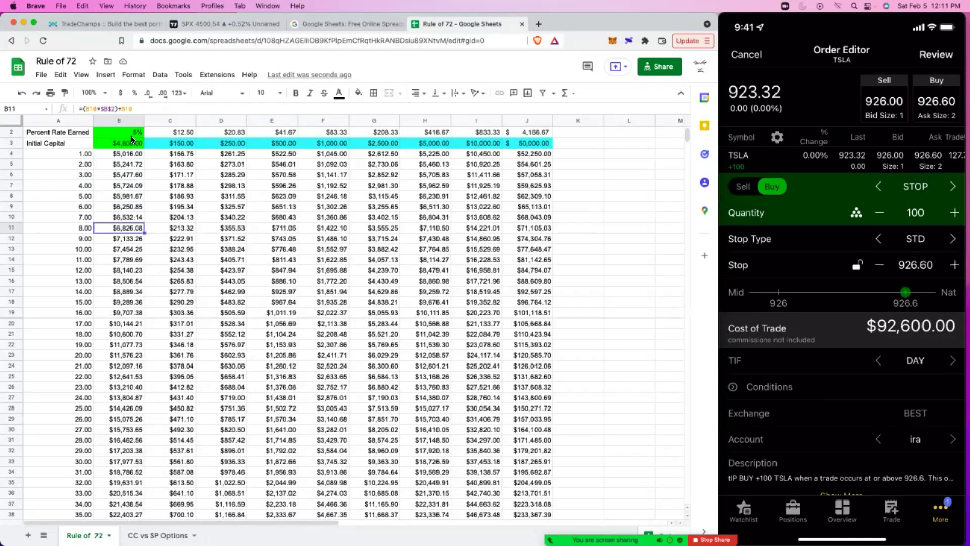
click(128, 218)
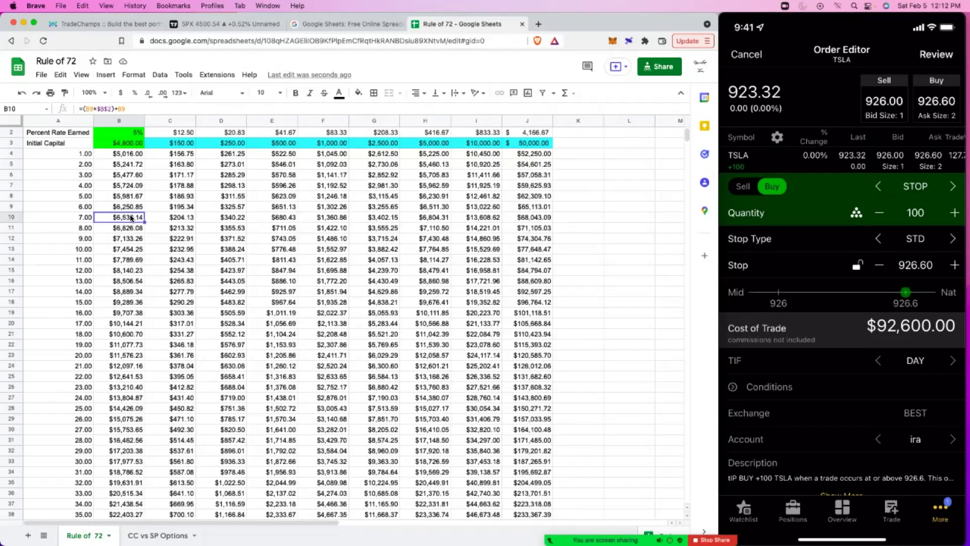
Set the initial capital in column B to $25,000 and check the balances for years 6 and 5.
double_click(124, 143)
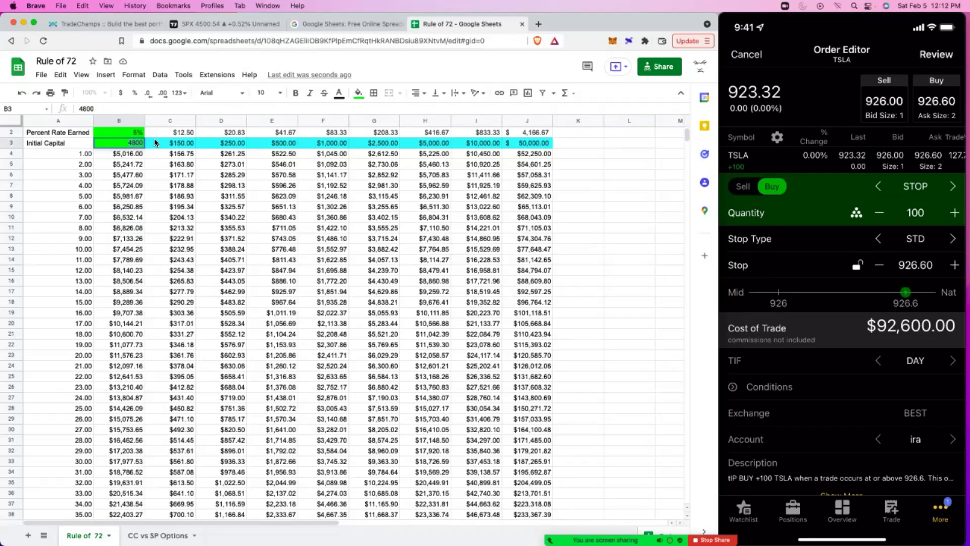
key(BackSpace)
key(BackSpace)
key(BackSpace)
key(BackSpace)
text(25000)
key(Return)
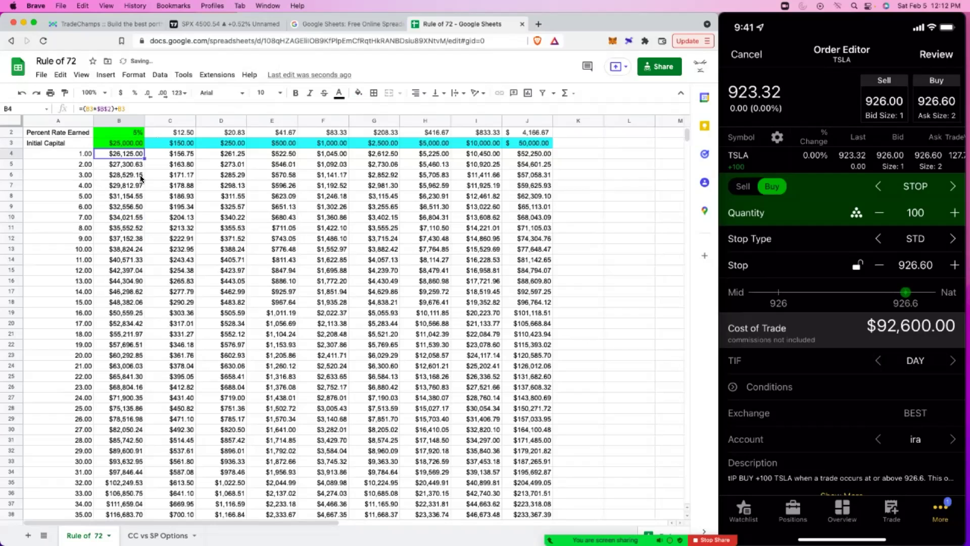
click(125, 205)
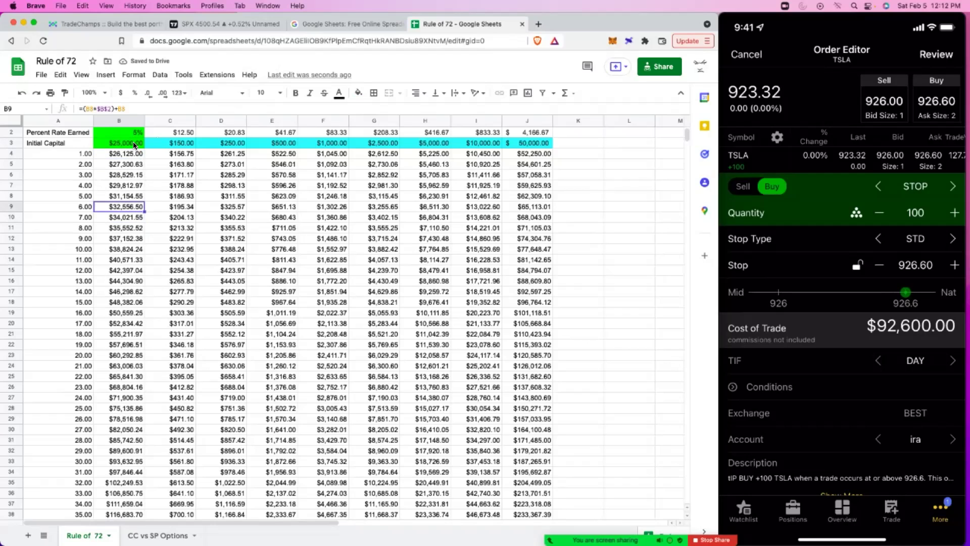
click(131, 196)
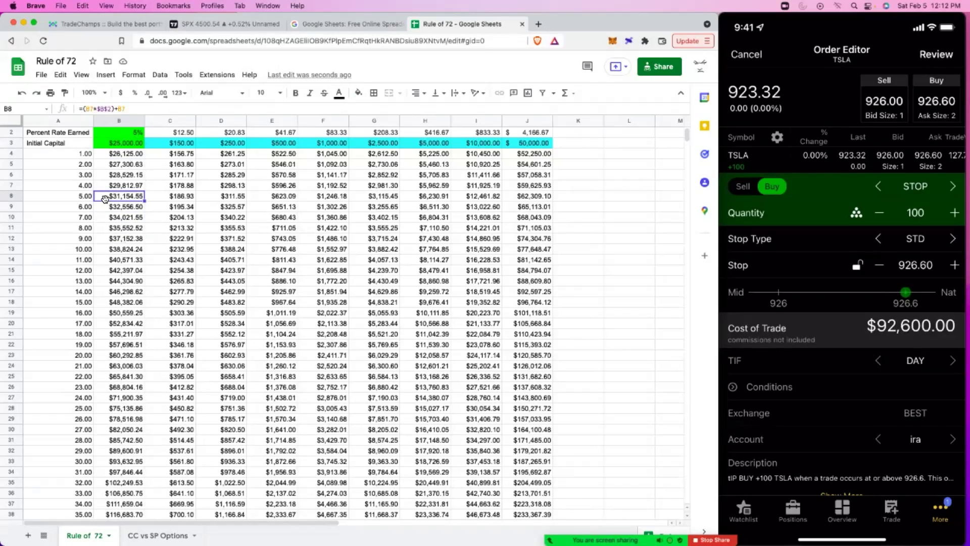
Set the initial capital to $4,800 and the percent rate earned to 8%, and check the year 30 balance.
click(129, 145)
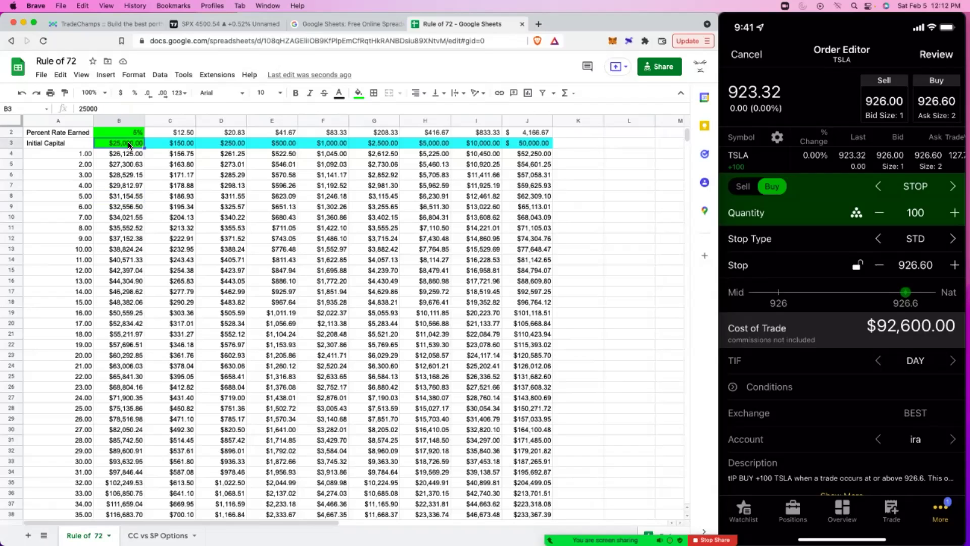
text(4800)
key(Return)
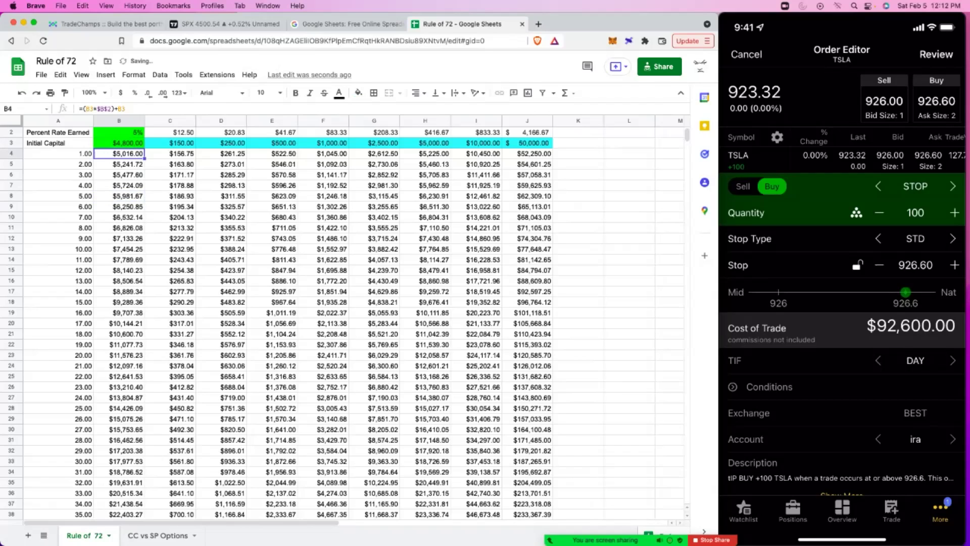
click(141, 131)
text(8)
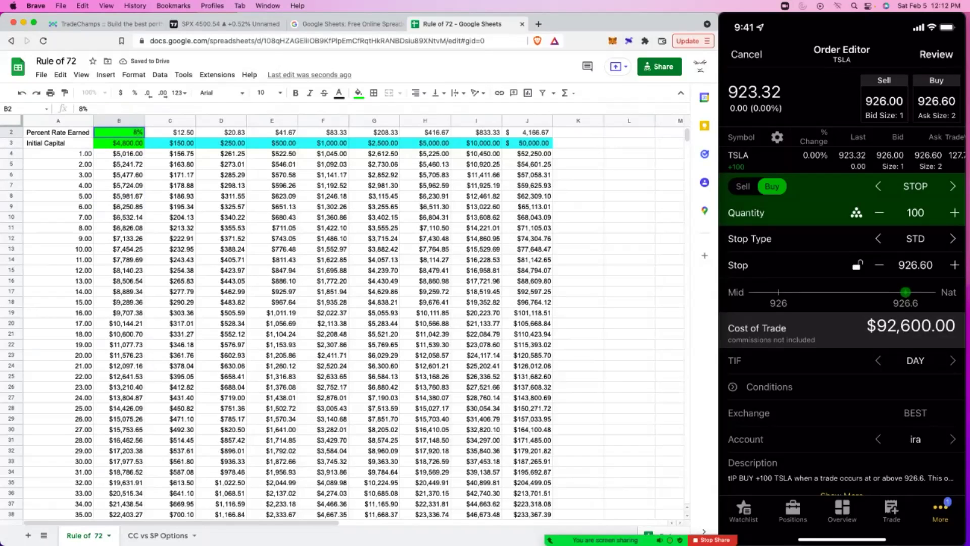
key(Return)
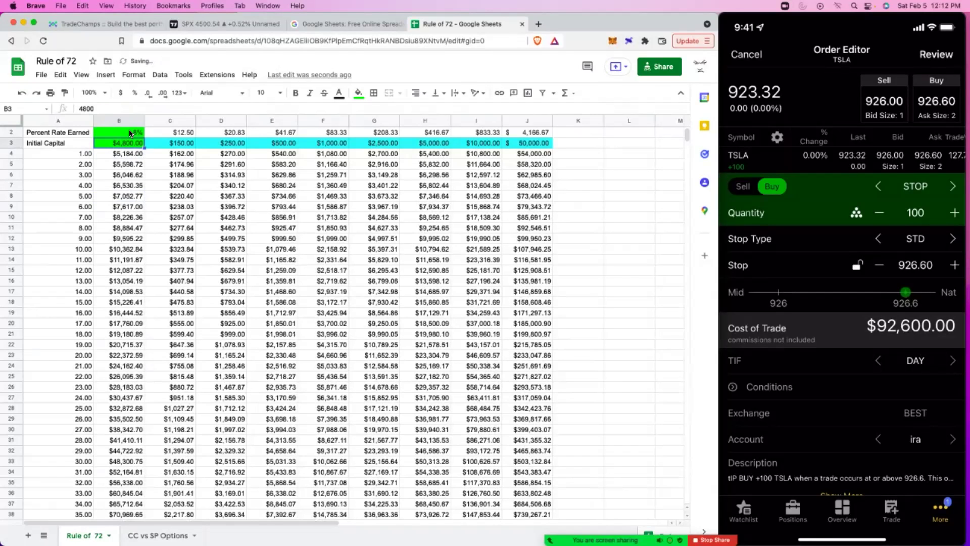
click(127, 460)
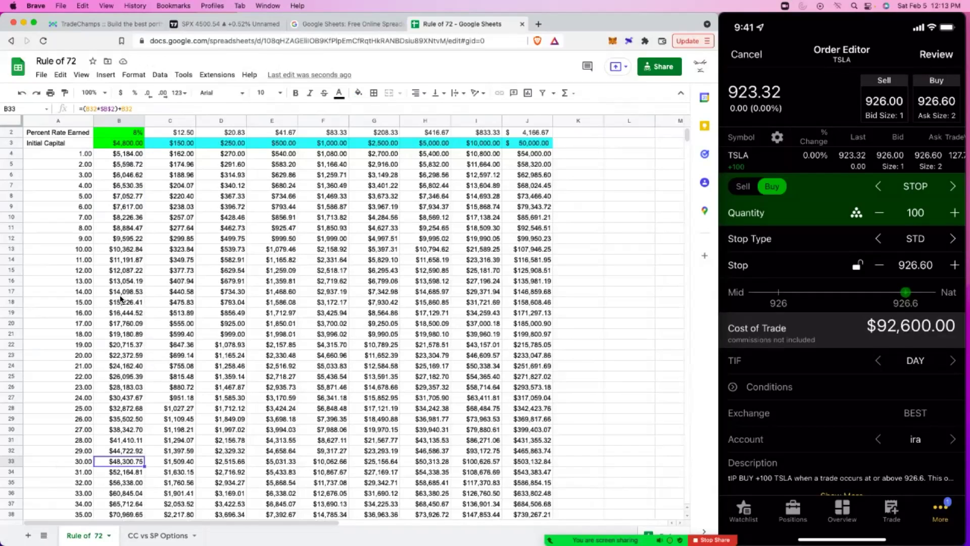
Set the initial capital to $25,000 and review the year 30 balance and the percent rate in column B.
click(130, 145)
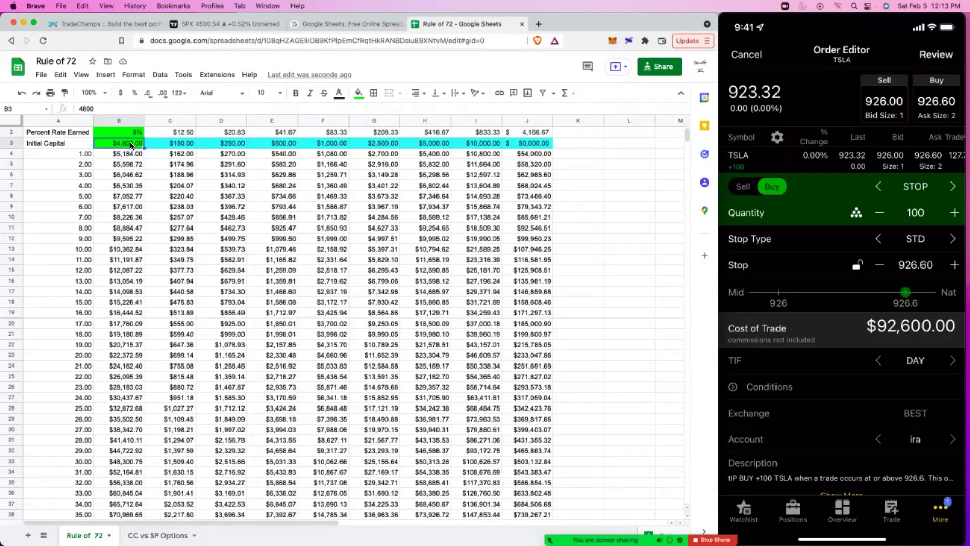
text(25000)
key(Return)
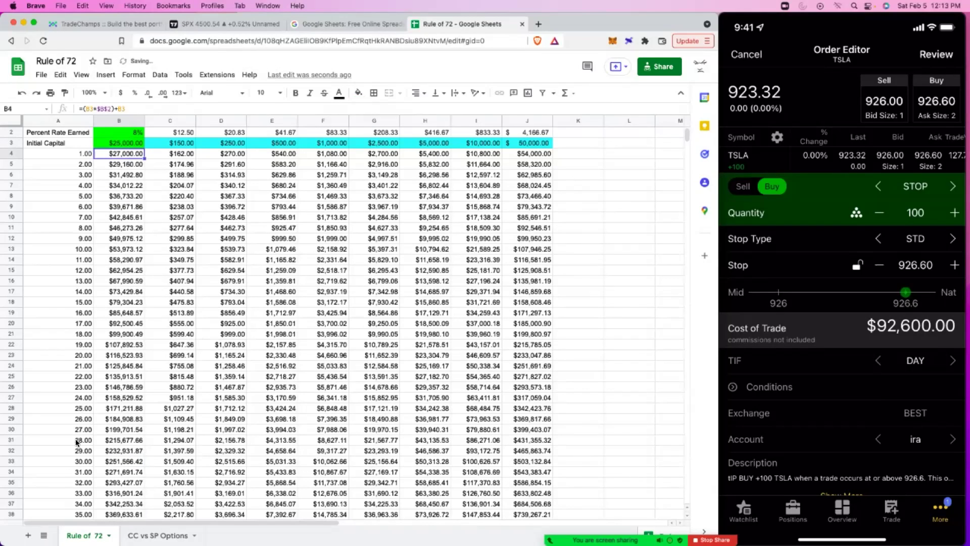
click(119, 462)
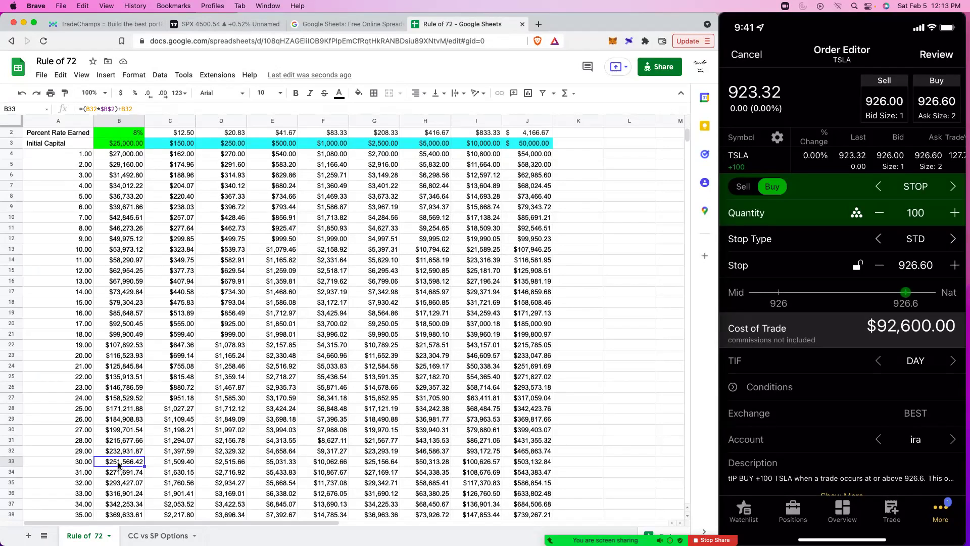
click(125, 135)
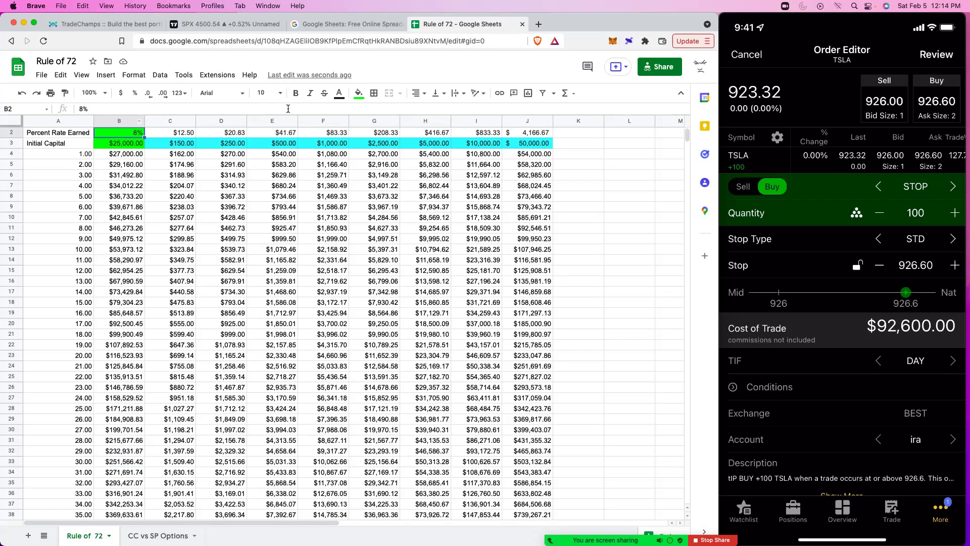
Switch to the TradingView SPX chart and add a fifth line reading "Priority" to the text note.
click(237, 24)
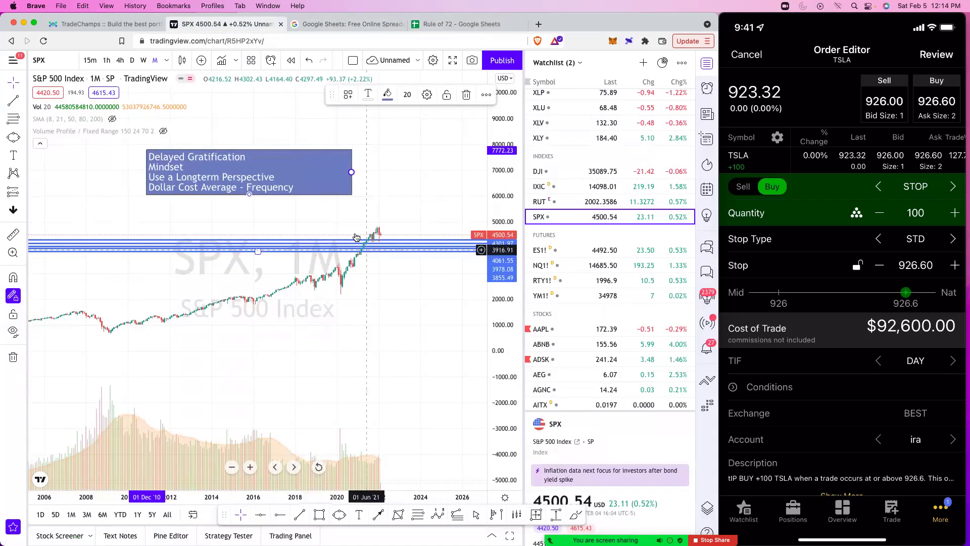
double_click(297, 192)
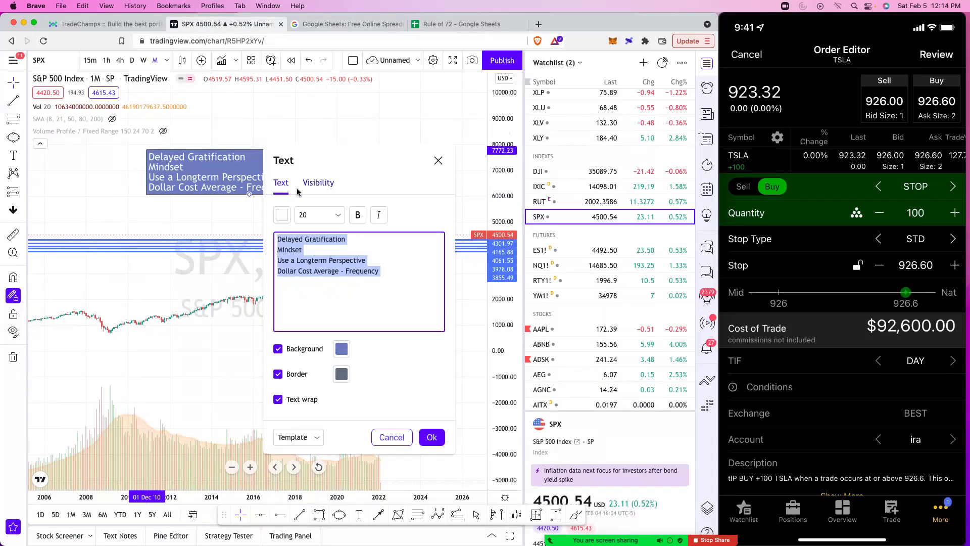
click(389, 270)
key(Return)
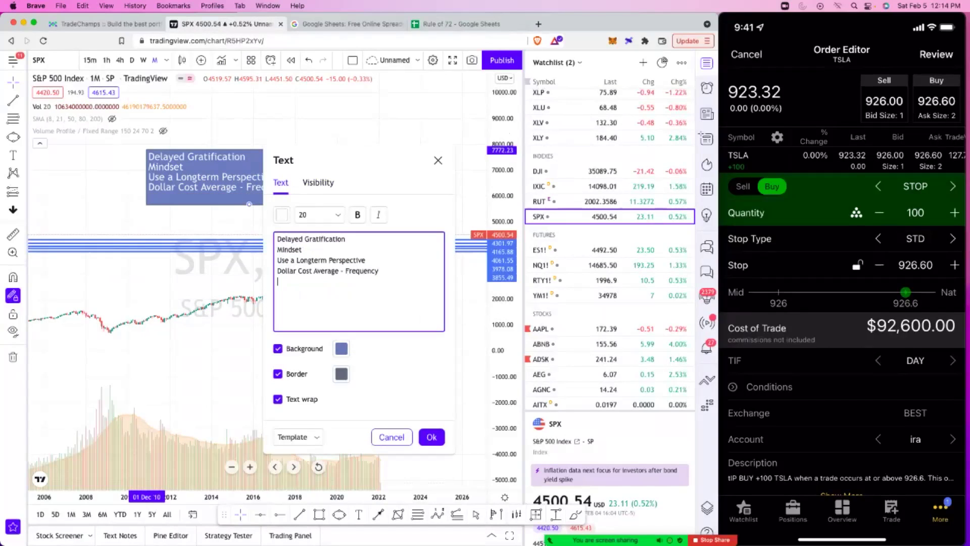
text(Ti)
key(BackSpace)
key(BackSpace)
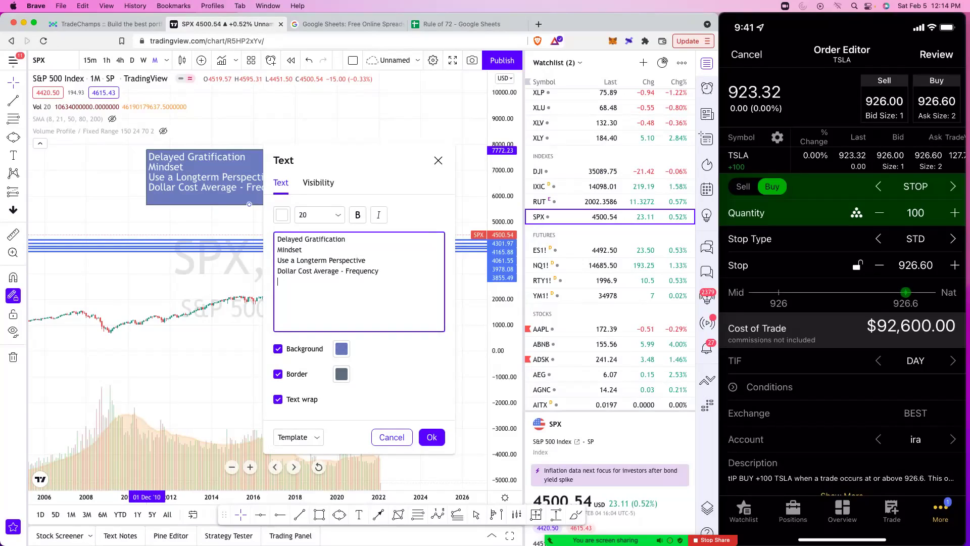
text(Priority -do)
key(BackSpace)
key(BackSpace)
key(BackSpace)
text(sav)
key(BackSpace)
key(BackSpace)
key(BackSpace)
key(Return)
Add the items "- Emergency Funds" and "- Savings" on separate lines below "Priority" in the note.
text(- )
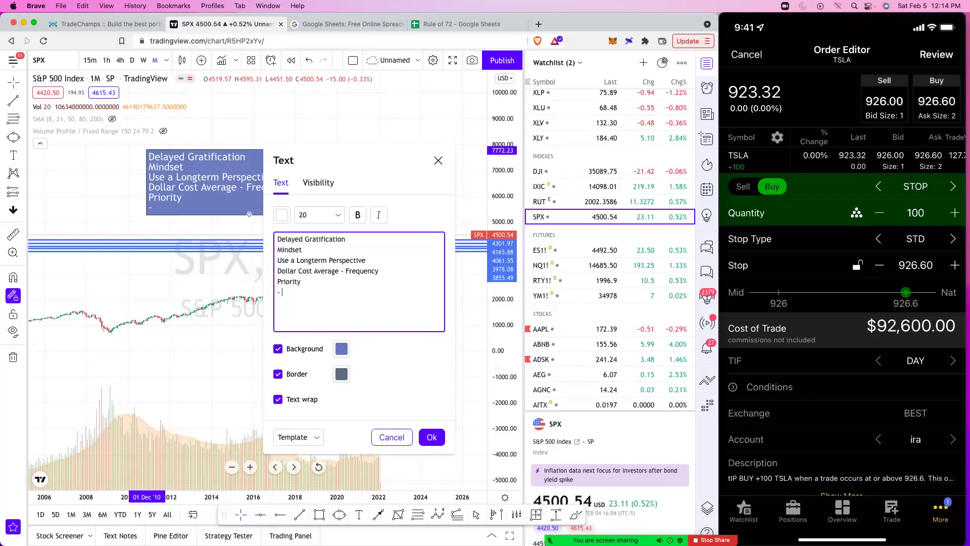
text(Emergency funds)
key(BackSpace)
key(BackSpace)
key(BackSpace)
key(BackSpace)
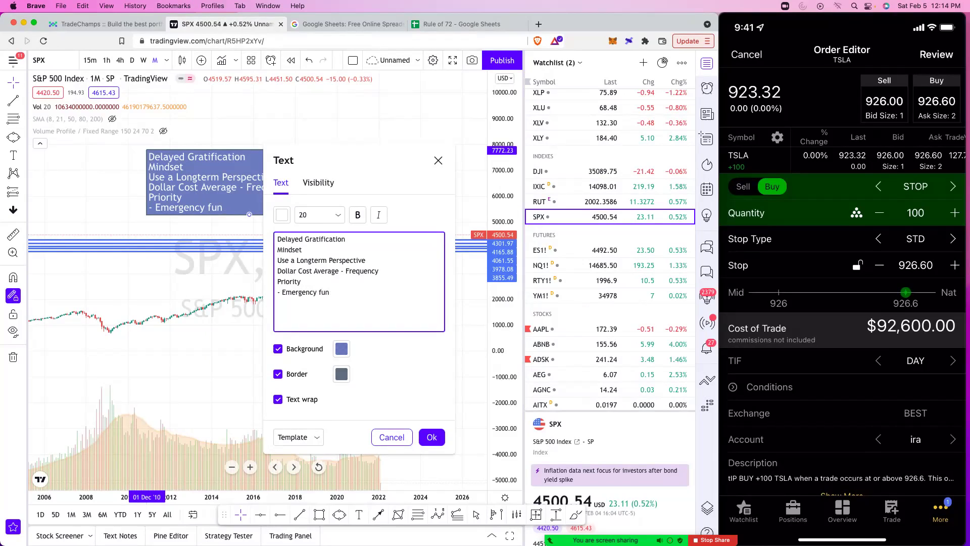
key(BackSpace)
text(Funds )
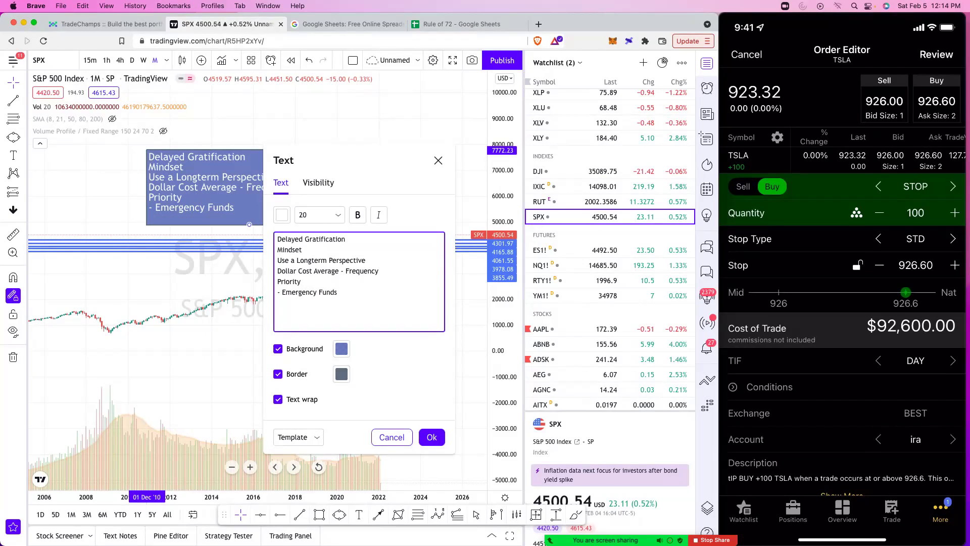
text(- Savings)
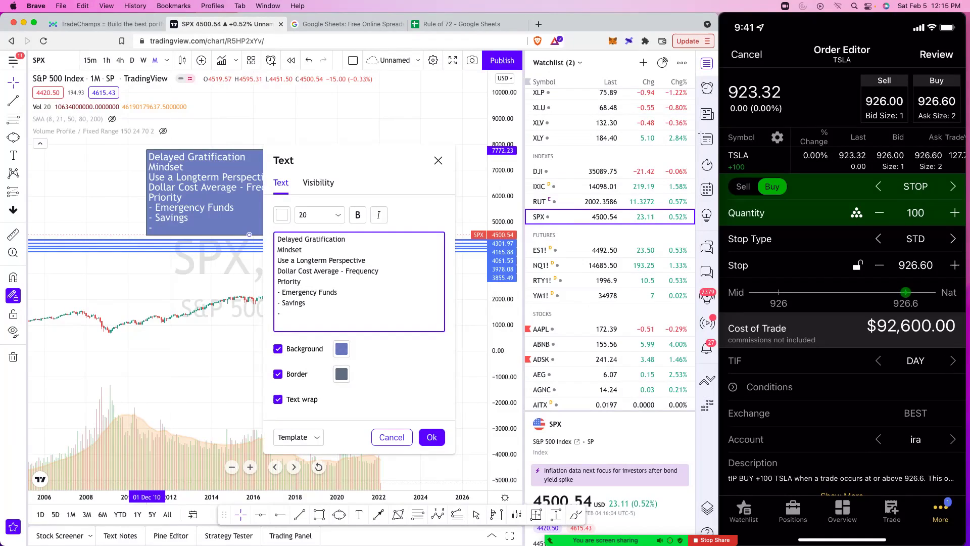
Add the item "- Insurance" below "- Savings" in the note and start a new line.
text(I)
text(Investin)
key(BackSpace)
key(BackSpace)
key(BackSpace)
key(BackSpace)
key(BackSpace)
key(BackSpace)
key(BackSpace)
key(BackSpace)
text(nsurance)
key(Return)
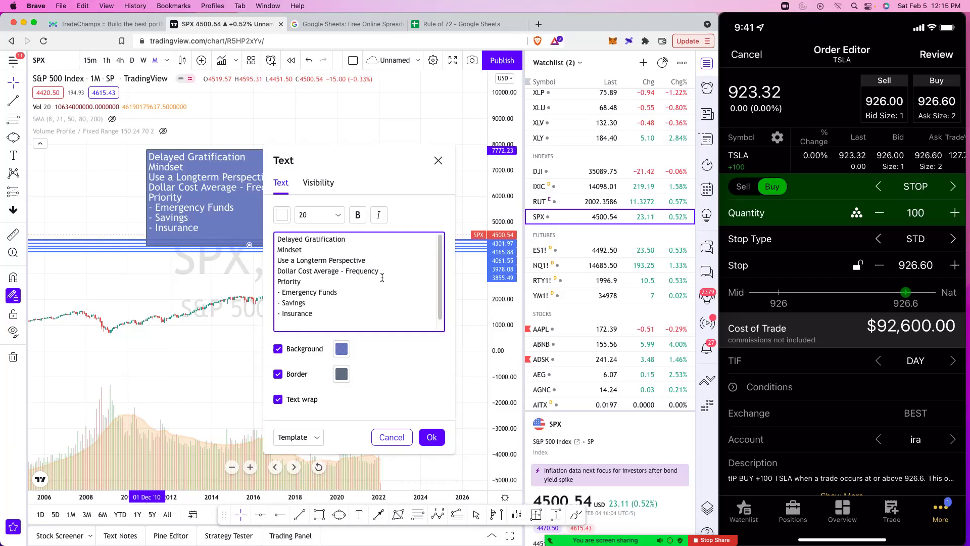
Extend the note's insurance item to read "- Insurance - Disability", with a new dash line beneath it.
text(- Insur)
key(BackSpace)
key(BackSpace)
key(BackSpace)
key(BackSpace)
text(nsurance - Disability)
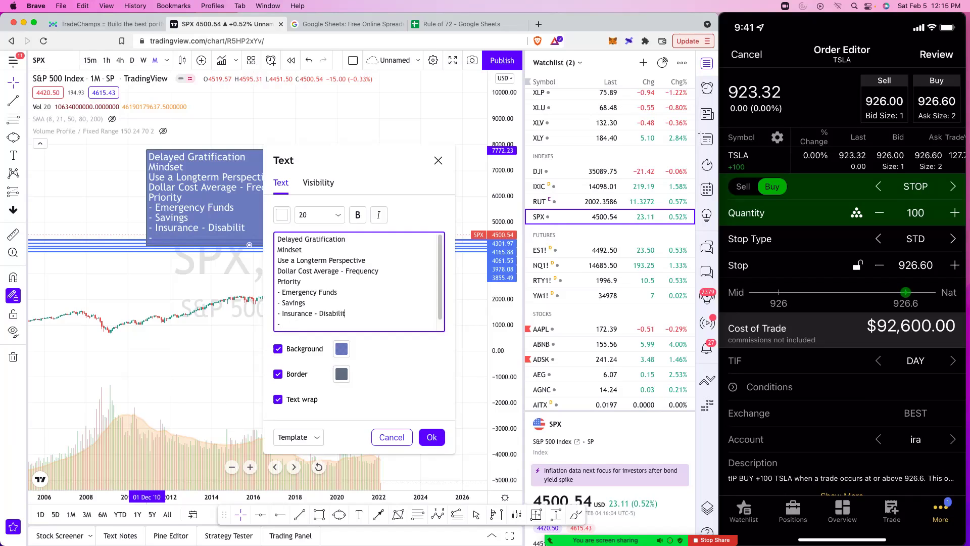